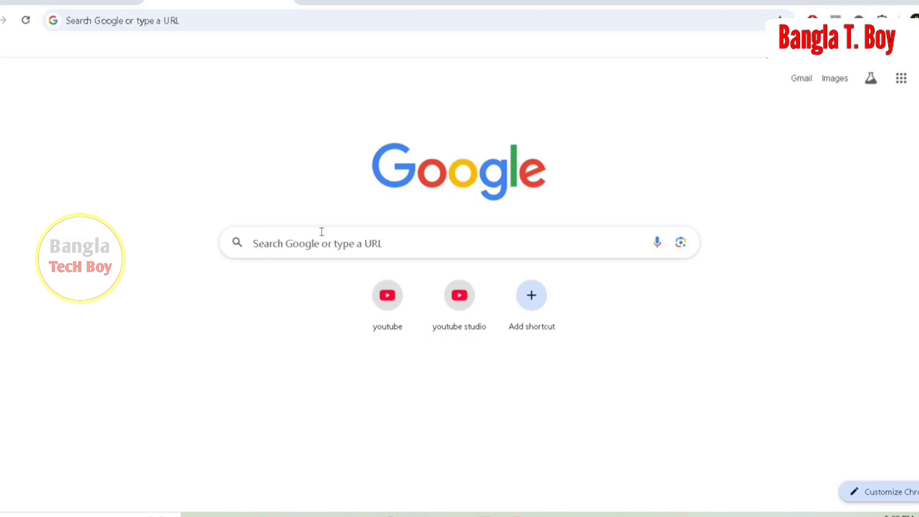
Search Google for "parivahan-gov-in" and open the "Welcome | Parivahansewa" result.
left_click(359, 244)
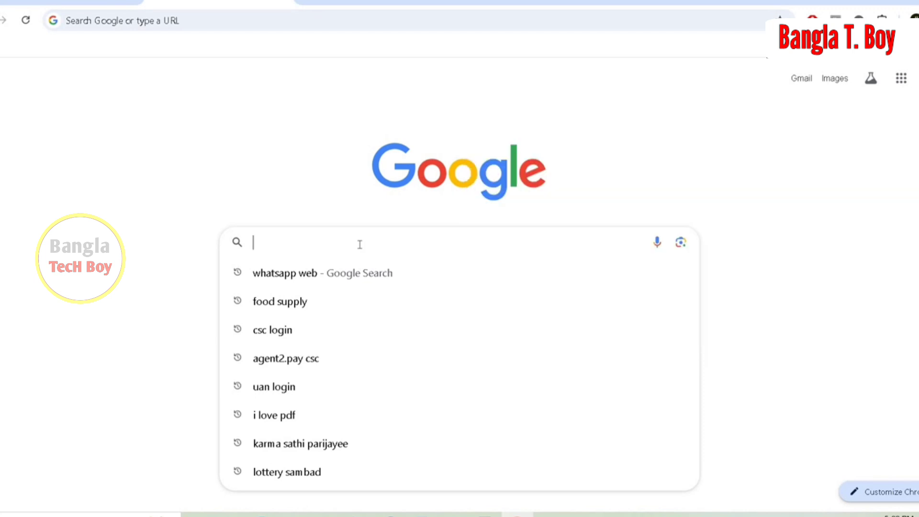
type("pari")
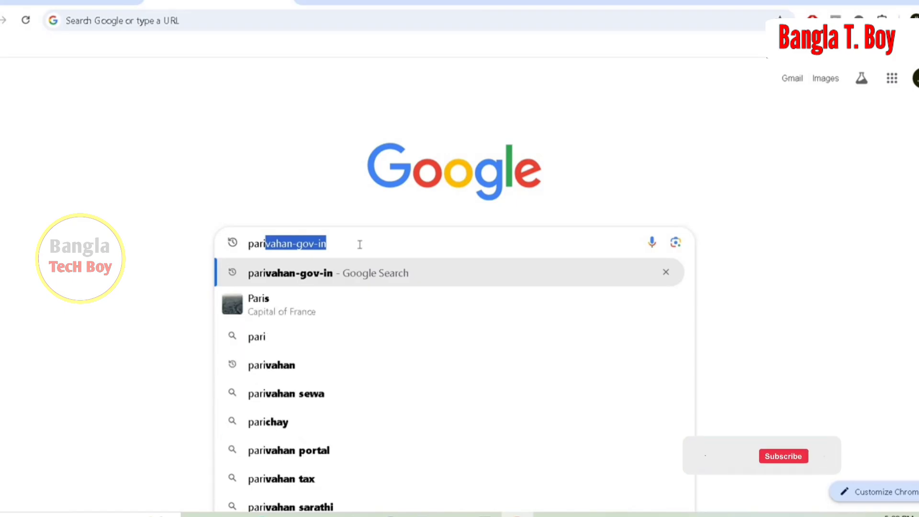
left_click(294, 275)
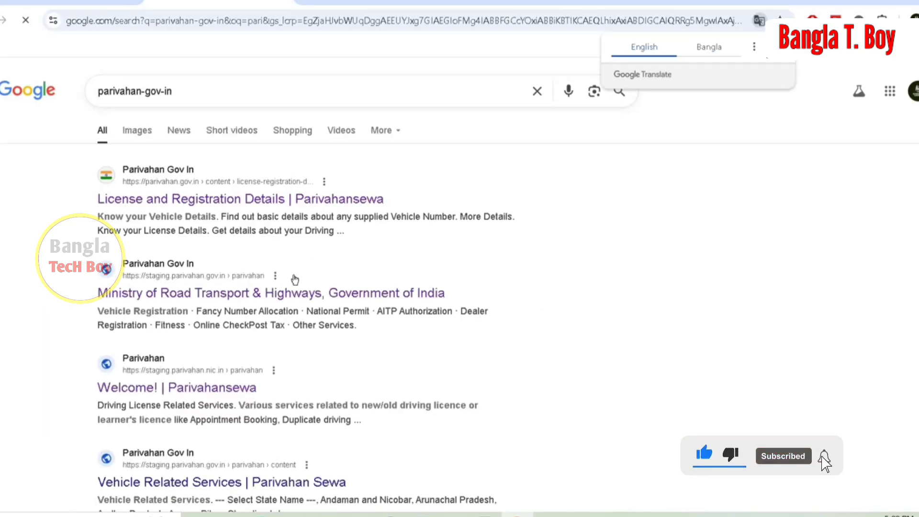
left_click(155, 388)
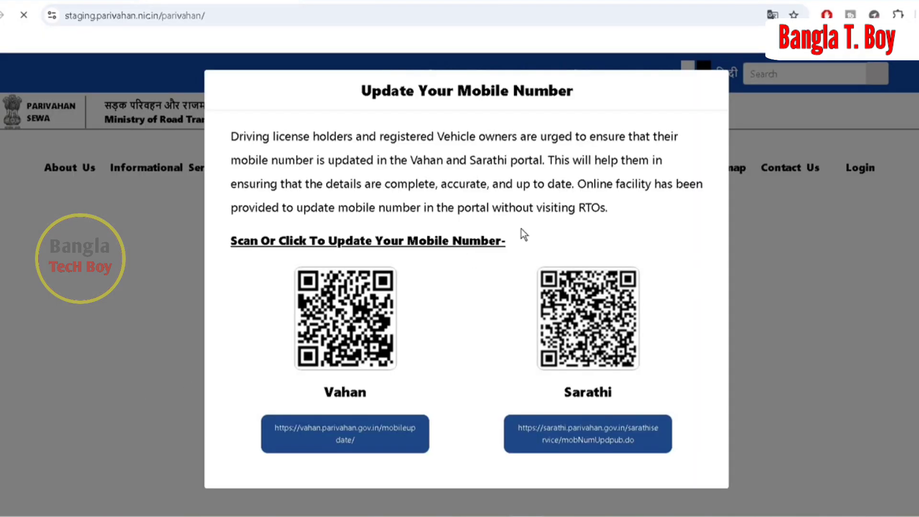
Dismiss the mobile number notice, open the Drivers/ Learners License service, and close the same notice there.
left_click(710, 91)
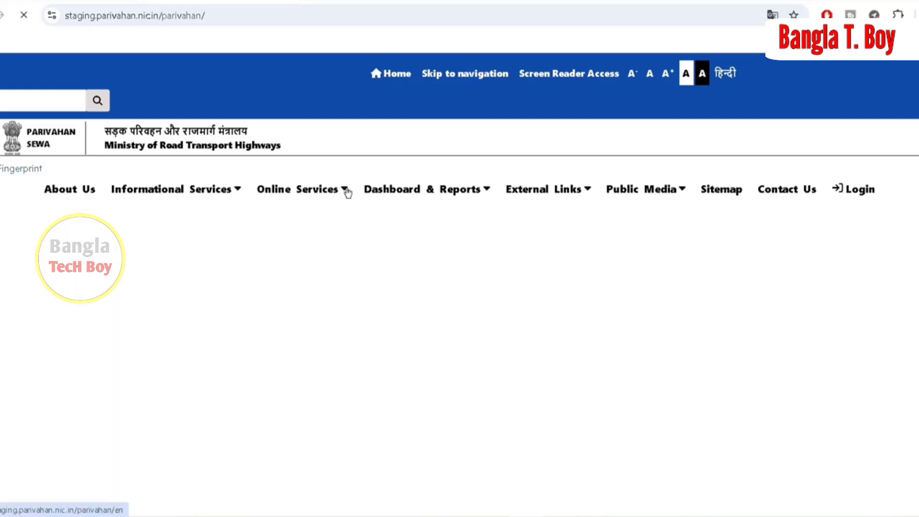
mouse_move(351, 193)
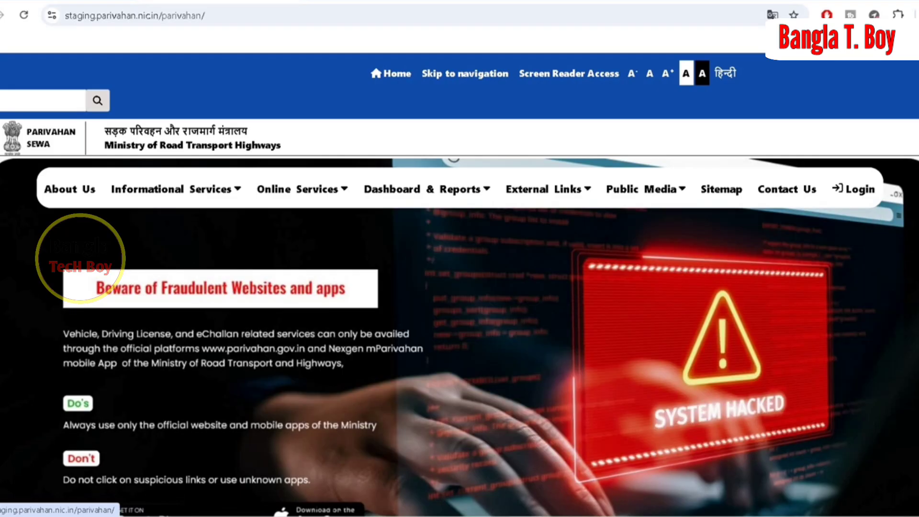
scroll(459, 287, "down", 15)
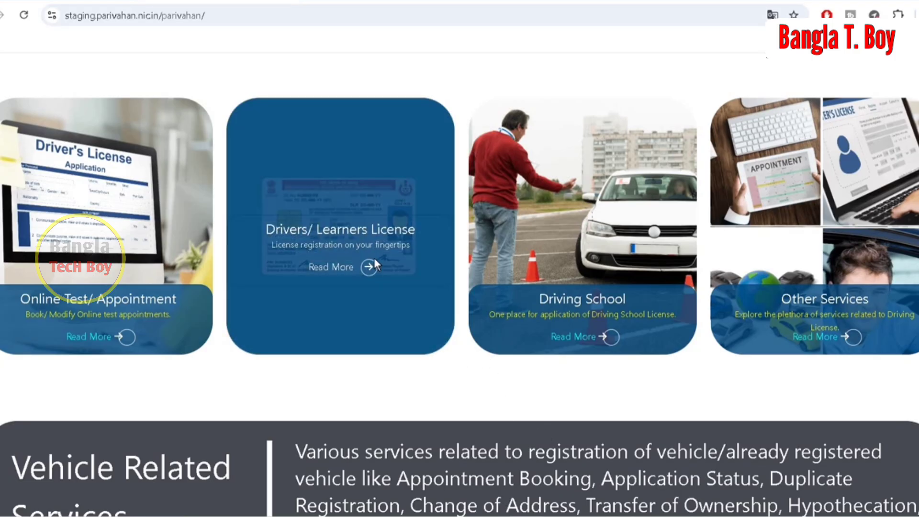
left_click(369, 268)
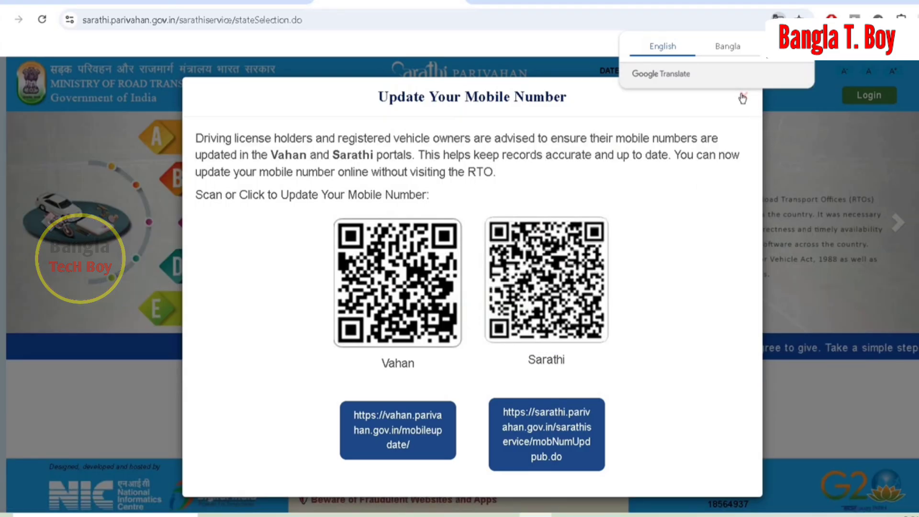
left_click(742, 94)
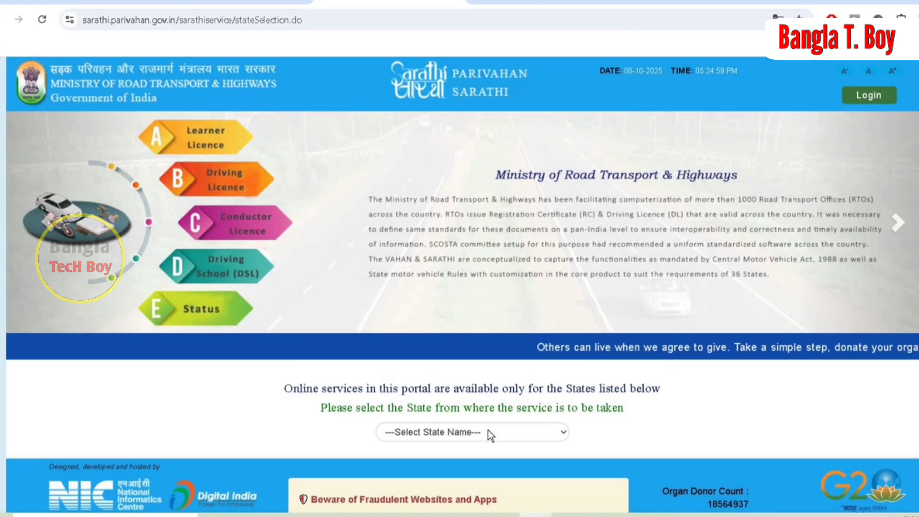
Choose West Bengal as the state for the service and skip the Contactless Licence Services offer.
left_click(489, 431)
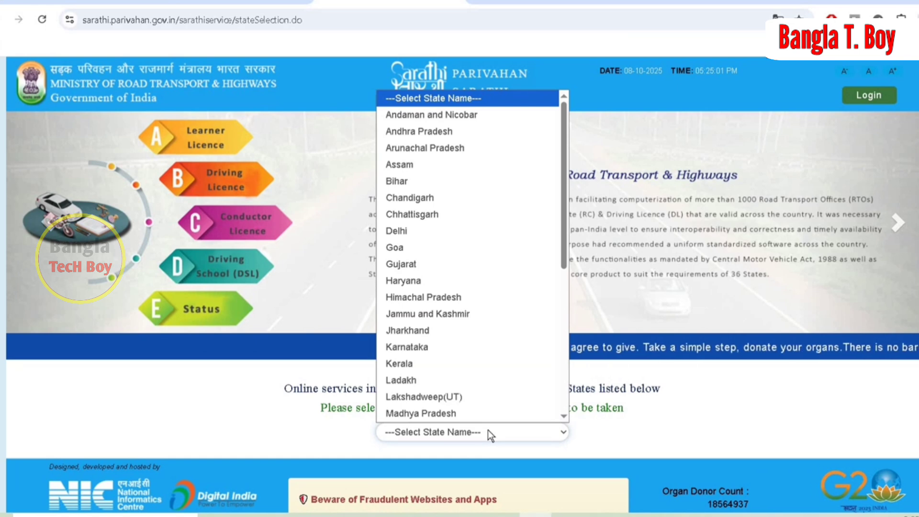
scroll(462, 385, "down", 5)
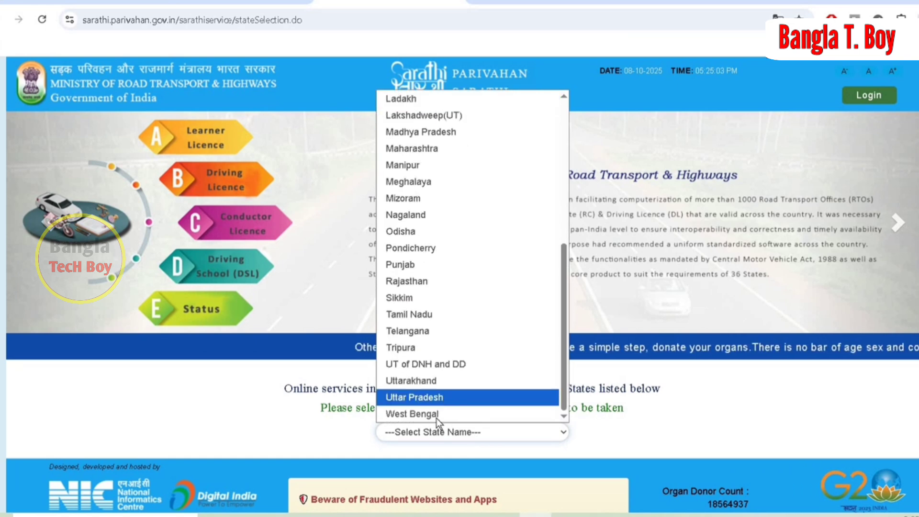
left_click(466, 415)
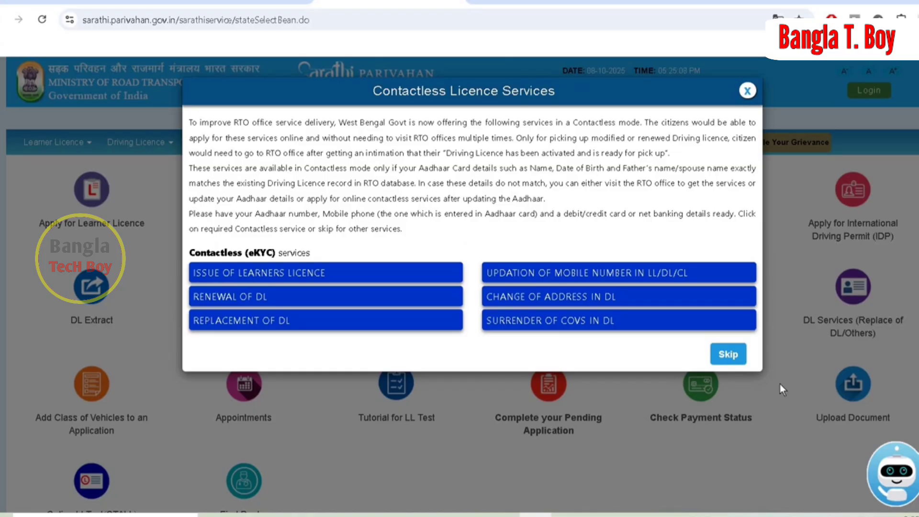
left_click(728, 355)
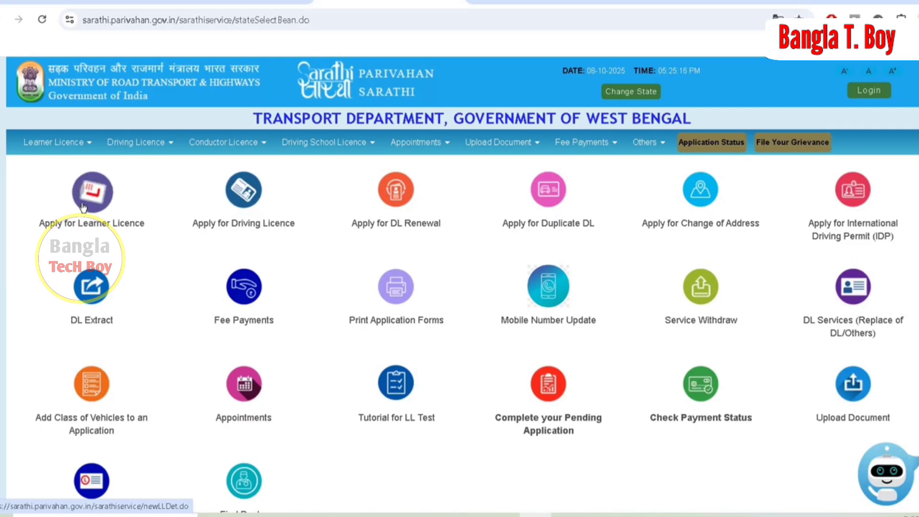
Start a driving licence application and submit the learner's licence number, date of birth and captcha.
left_click(241, 198)
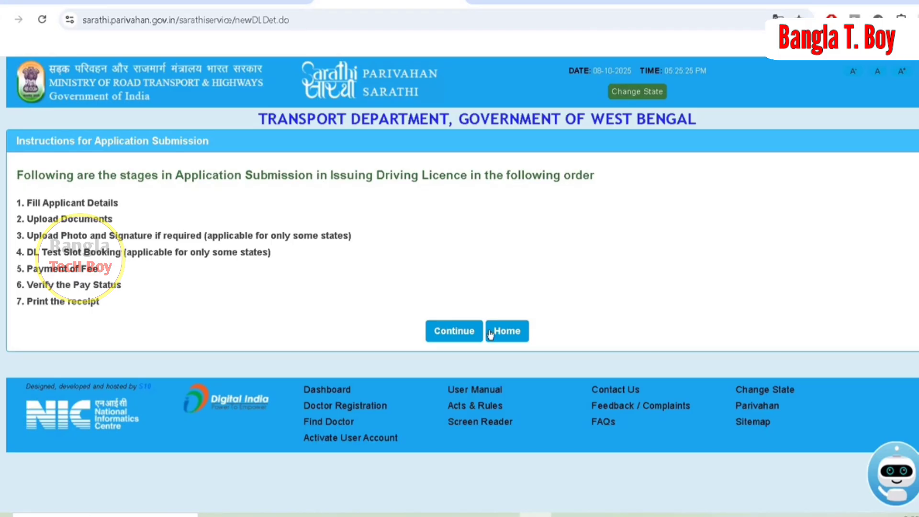
left_click(457, 332)
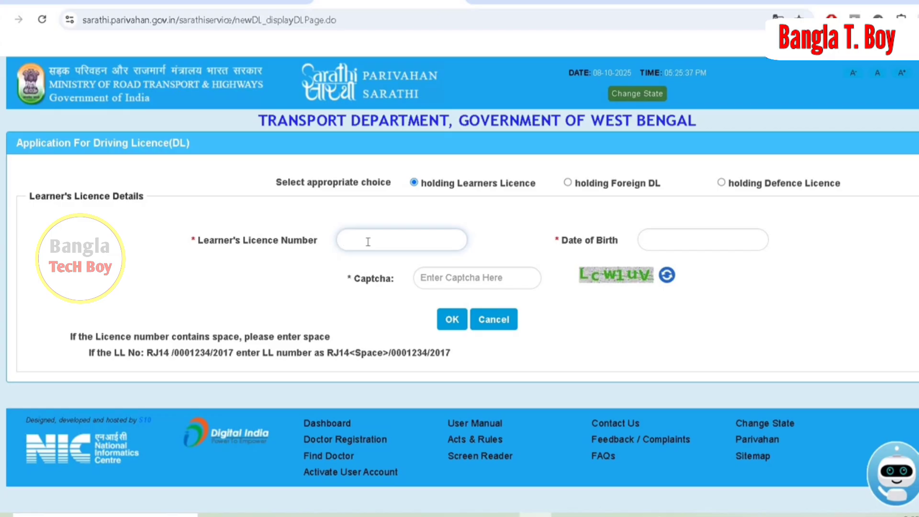
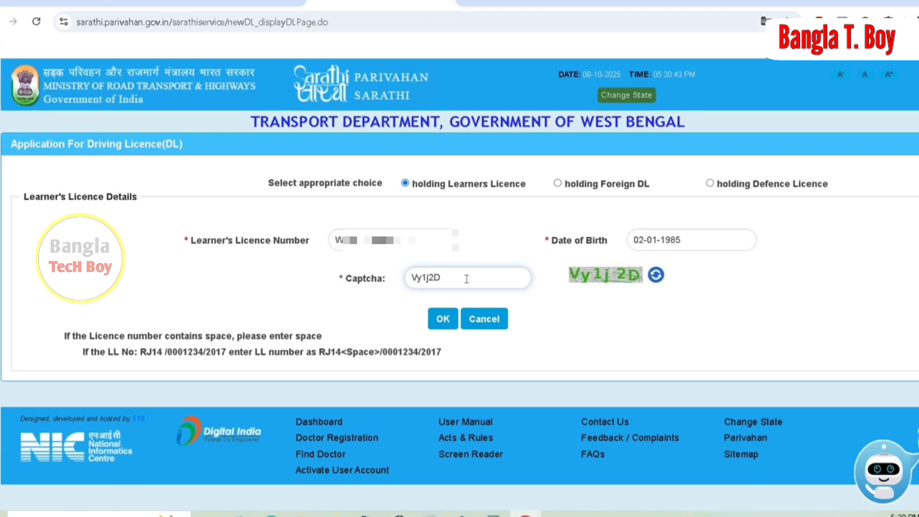
left_click(445, 320)
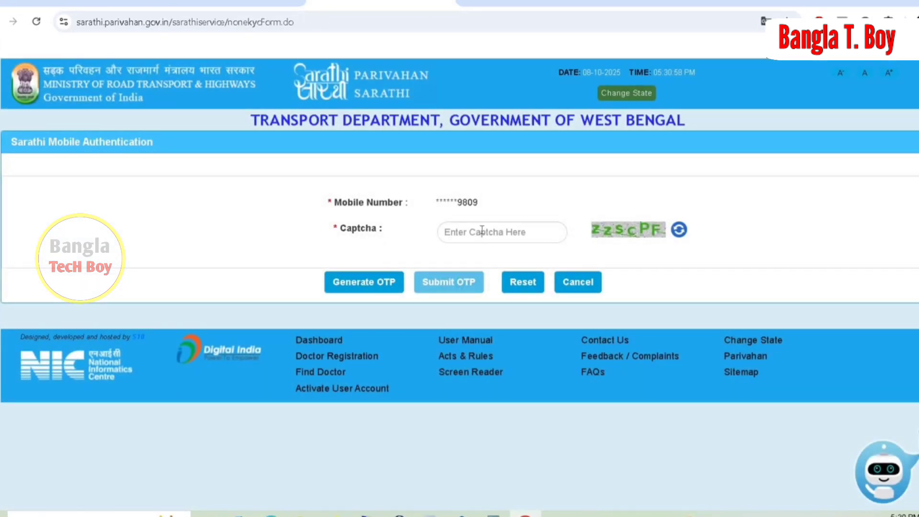
Enter the displayed captcha in Sarathi Mobile Authentication and generate an OTP for the registered mobile number.
left_click(481, 232)
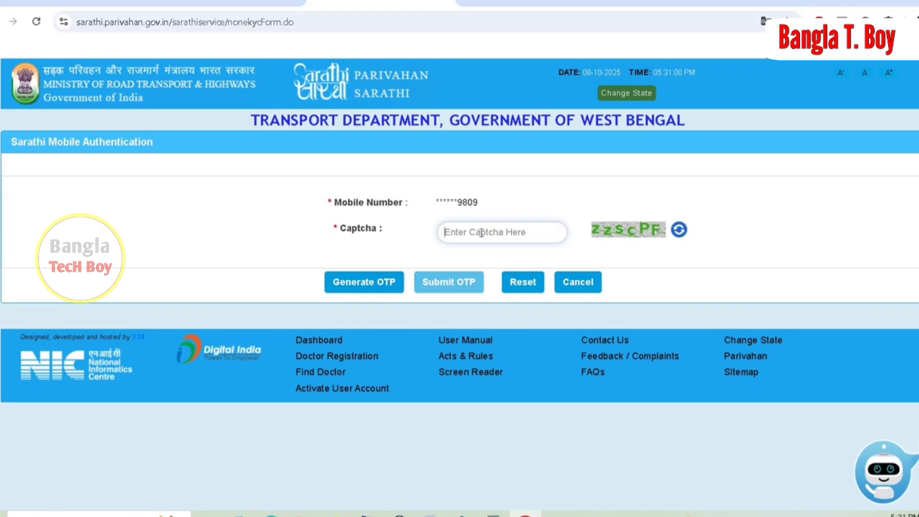
type("zz")
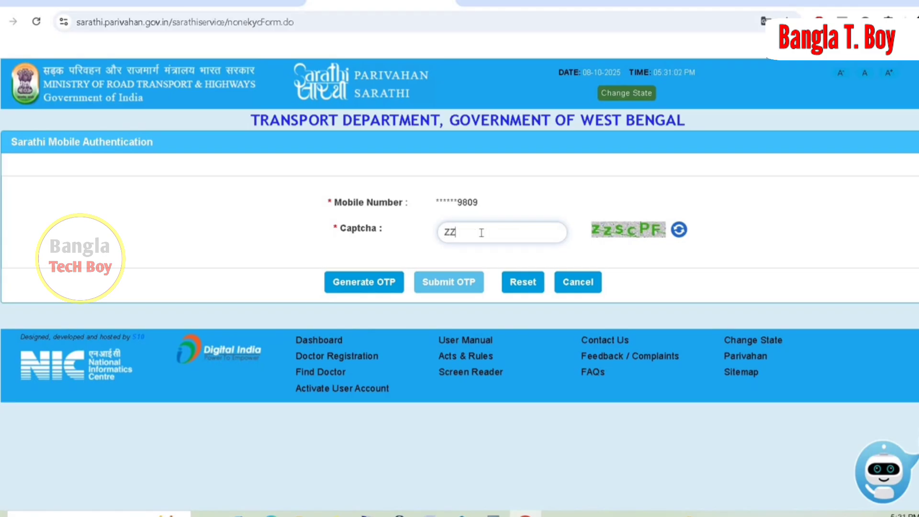
key("BackSpace")
key("BackSpace")
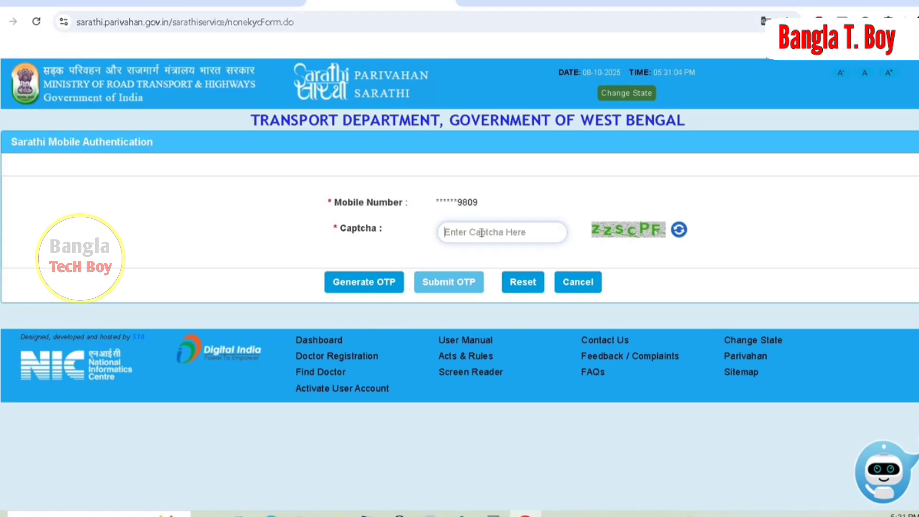
type("zzs")
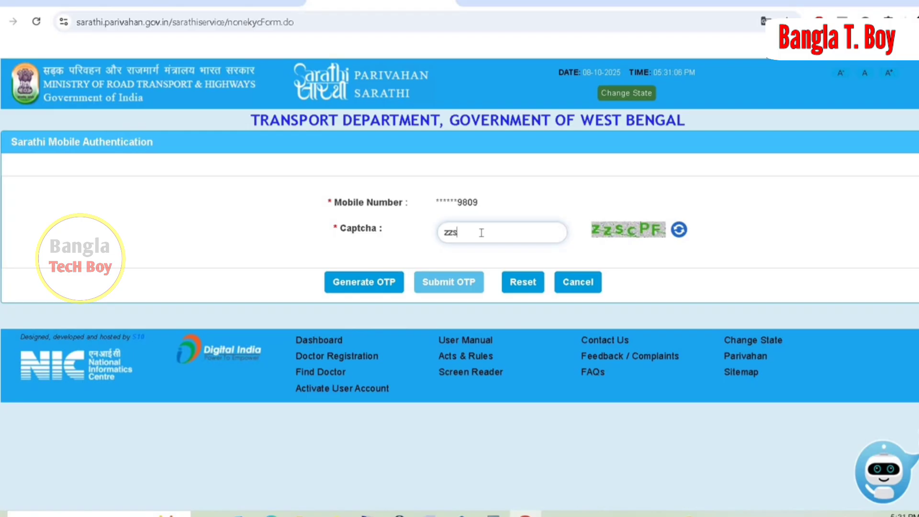
type("cPF")
left_click(380, 282)
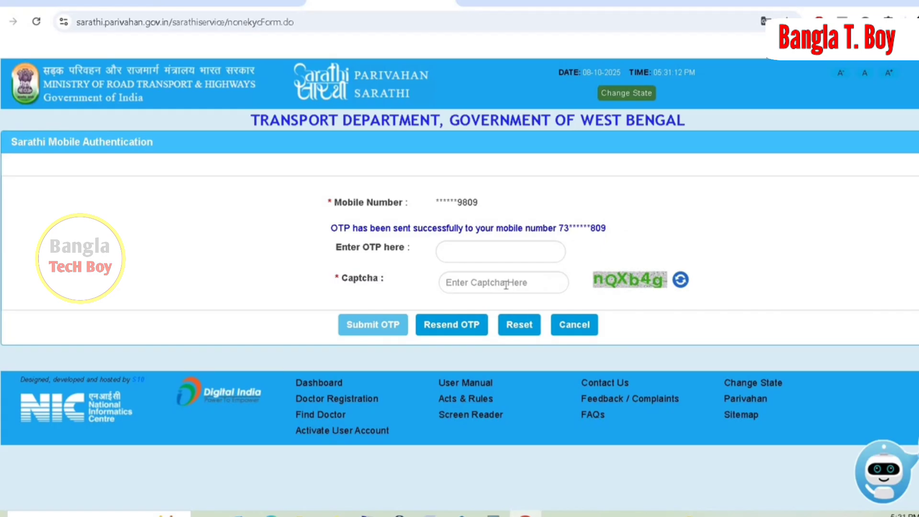
Fill in the new captcha and the received OTP, and submit the OTP to complete mobile authentication.
left_click(506, 284)
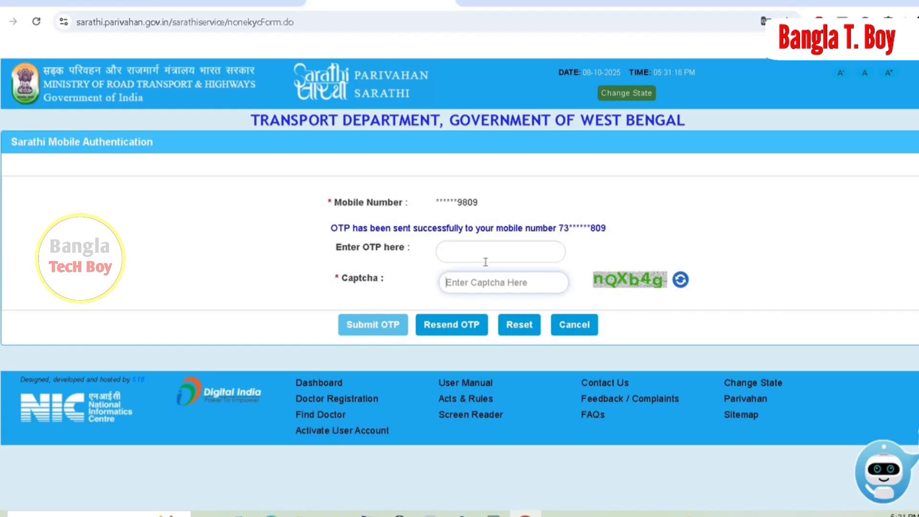
type("N")
key("BackSpace")
type("nQX")
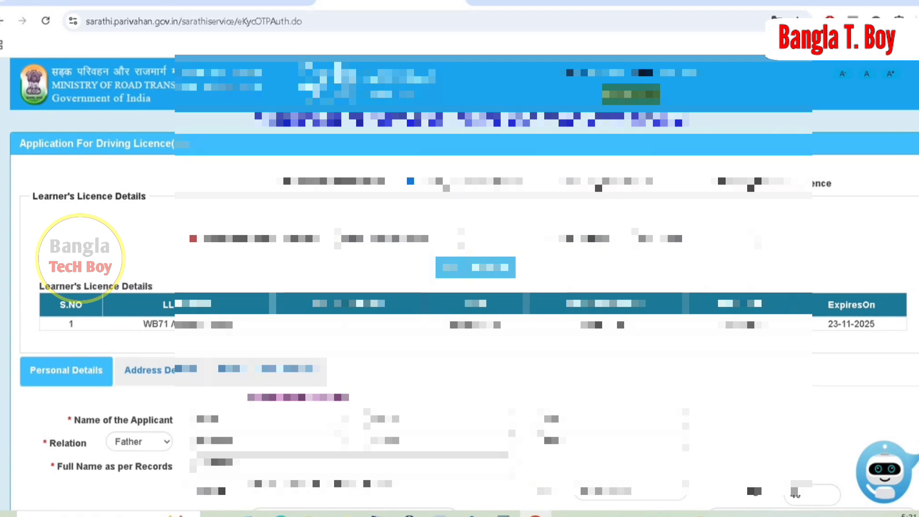
Select all vehicle classes, Motor Cycle with Gear (MCWG) and Light Motor Vehicle (LMV), for issue of the new DL.
scroll(459, 285, "down", 4)
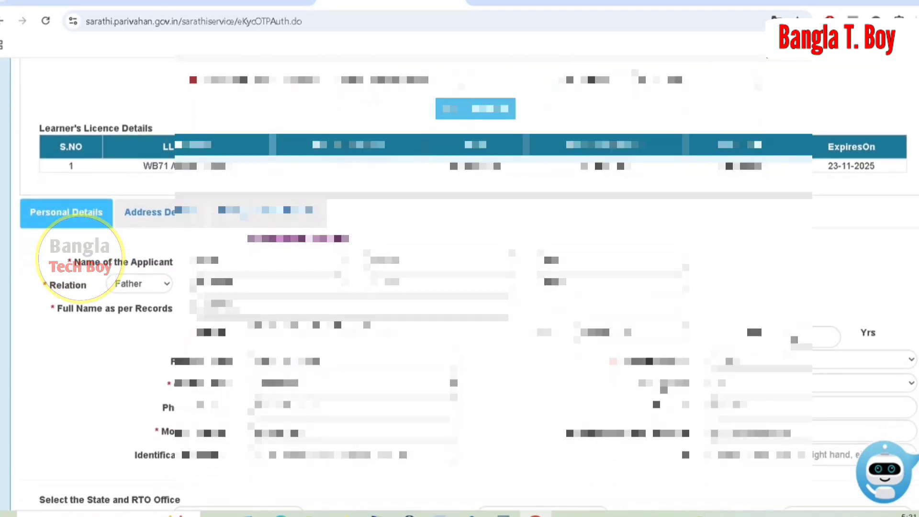
scroll(80, 259, "down", 2)
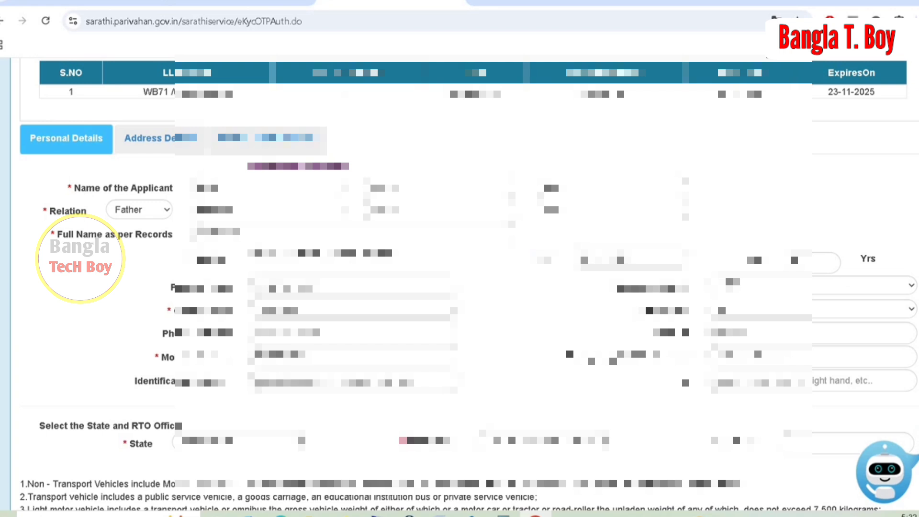
scroll(459, 283, "down", 2)
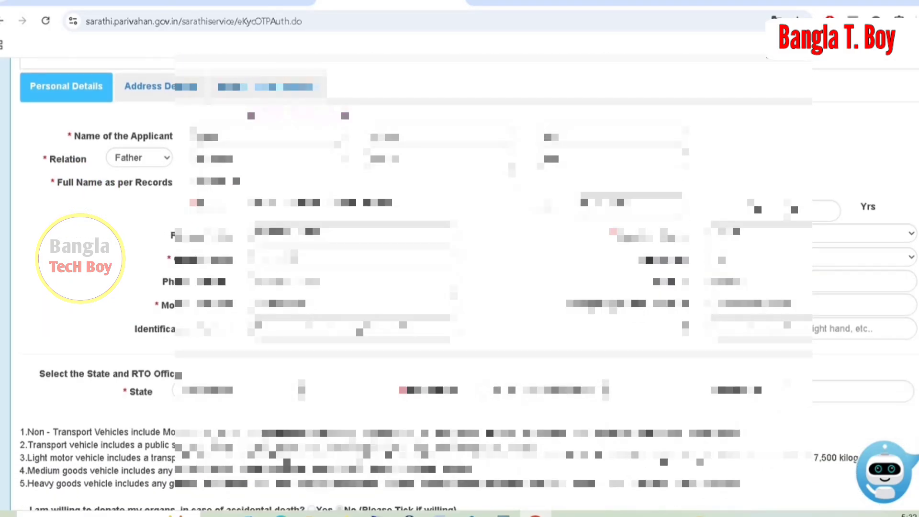
scroll(460, 282, "down", 3)
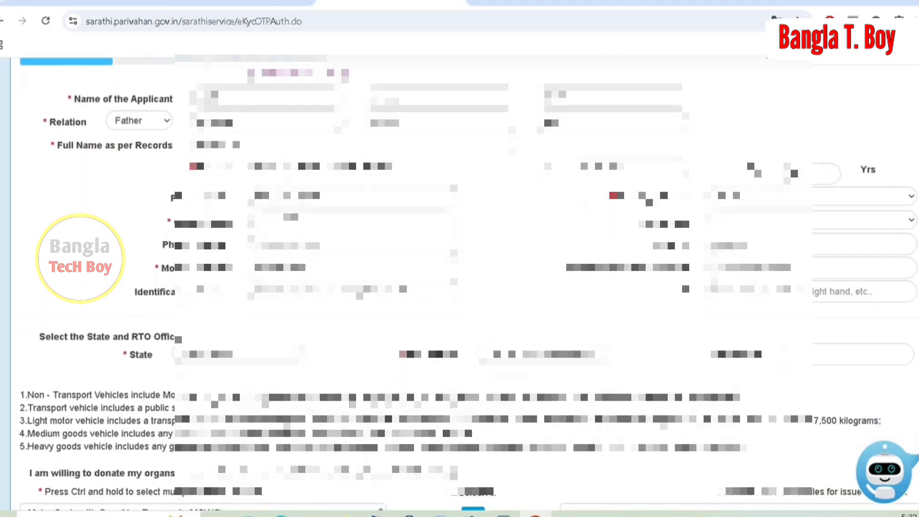
scroll(460, 282, "down", 5)
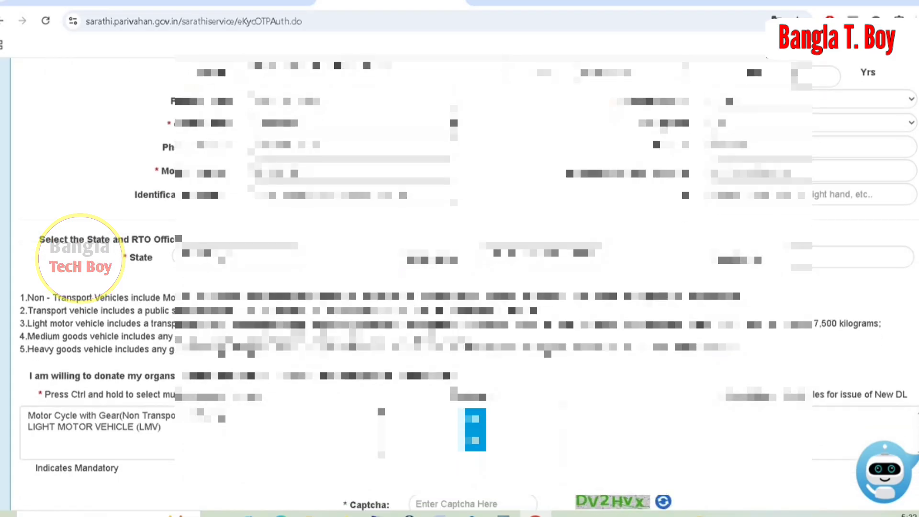
scroll(117, 275, "down", 3)
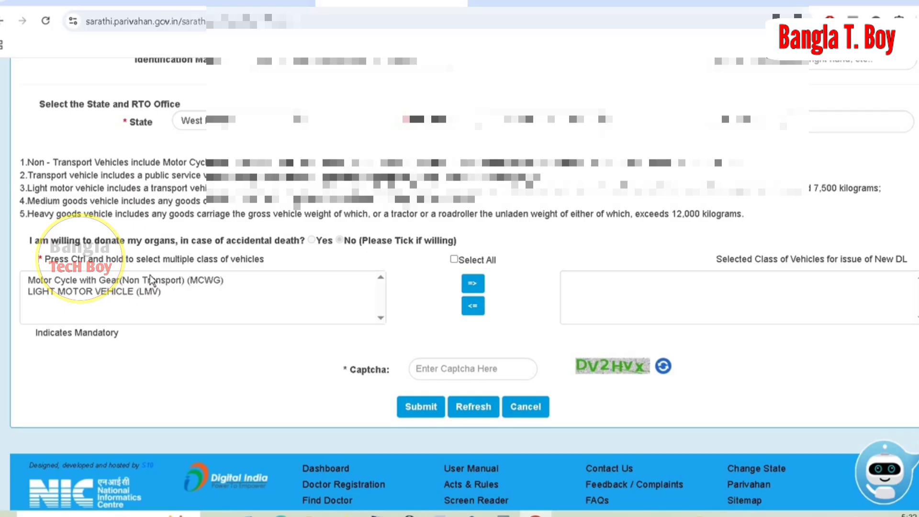
left_click(454, 260)
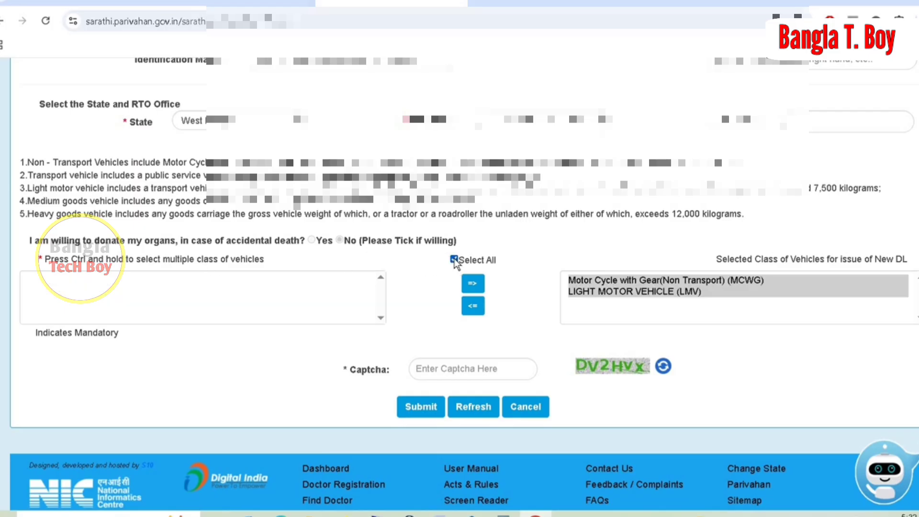
Decline organ donation, enter the displayed captcha, and submit the driving licence application, accepting the confirmation dialogs.
left_click(440, 367)
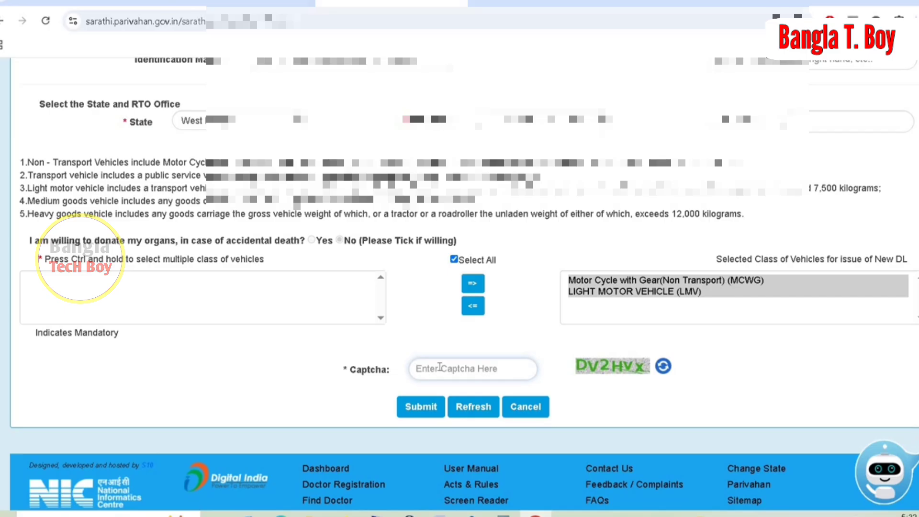
type("DV")
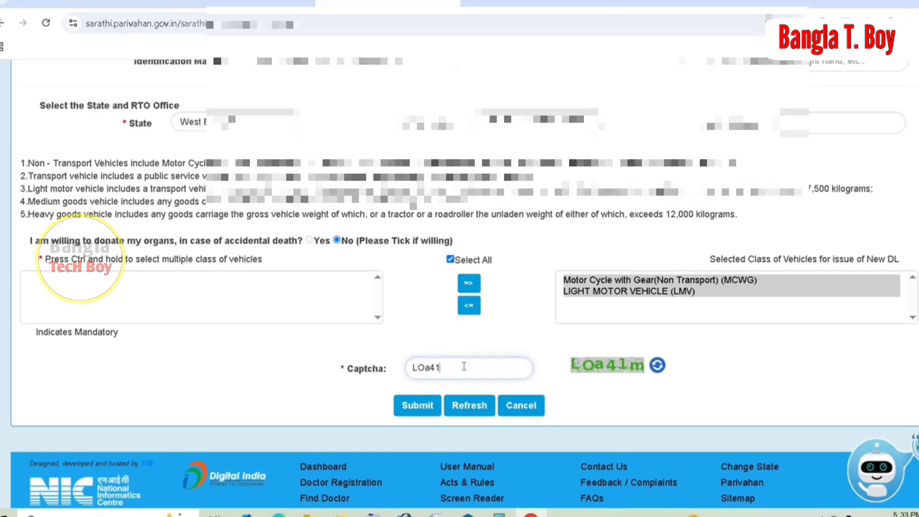
type("m")
left_click(418, 409)
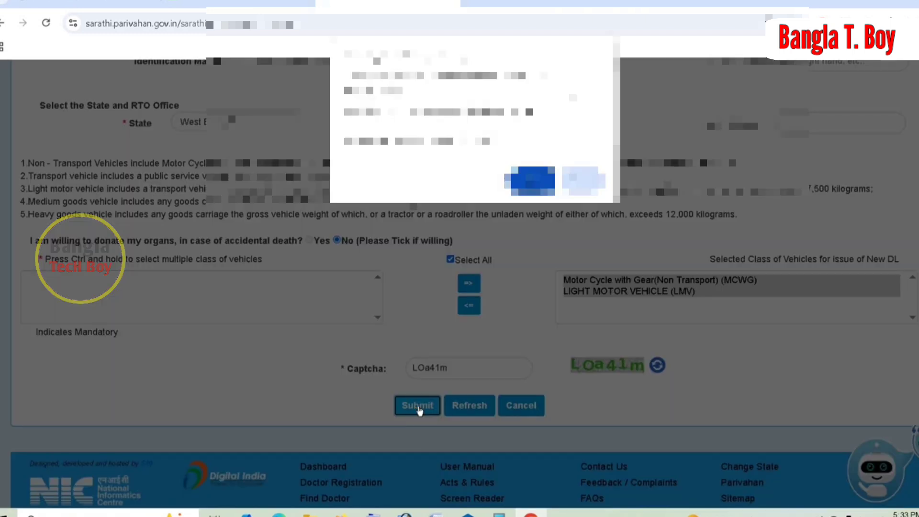
left_click(532, 181)
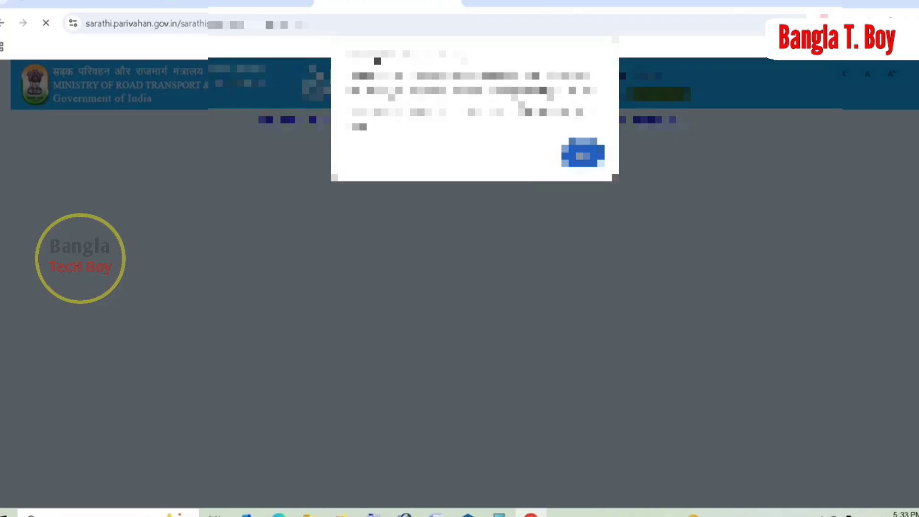
left_click(583, 153)
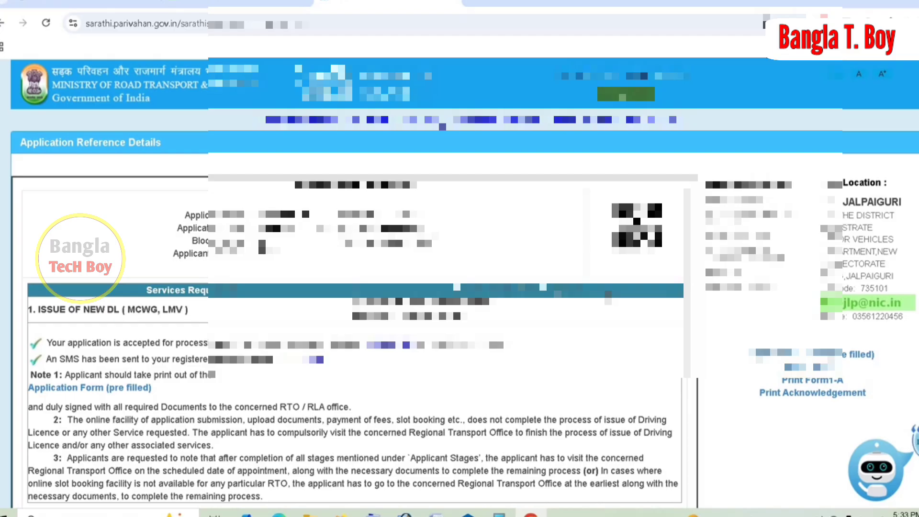
Continue from the application reference details to the Application Status page.
scroll(464, 283, "down", 2)
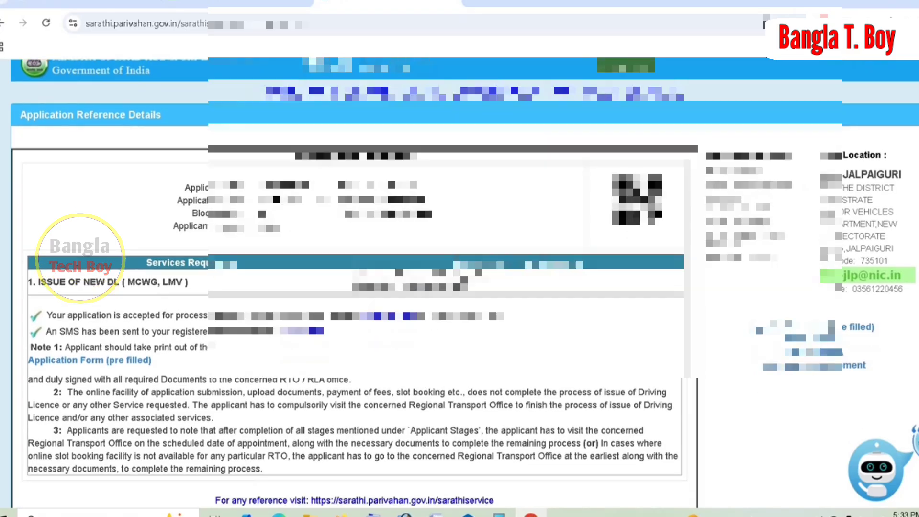
scroll(465, 282, "down", 1)
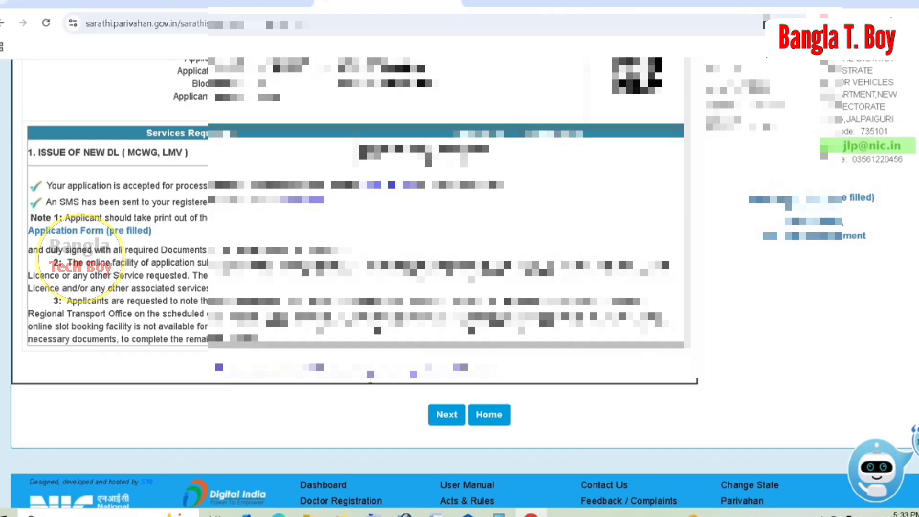
left_click(443, 415)
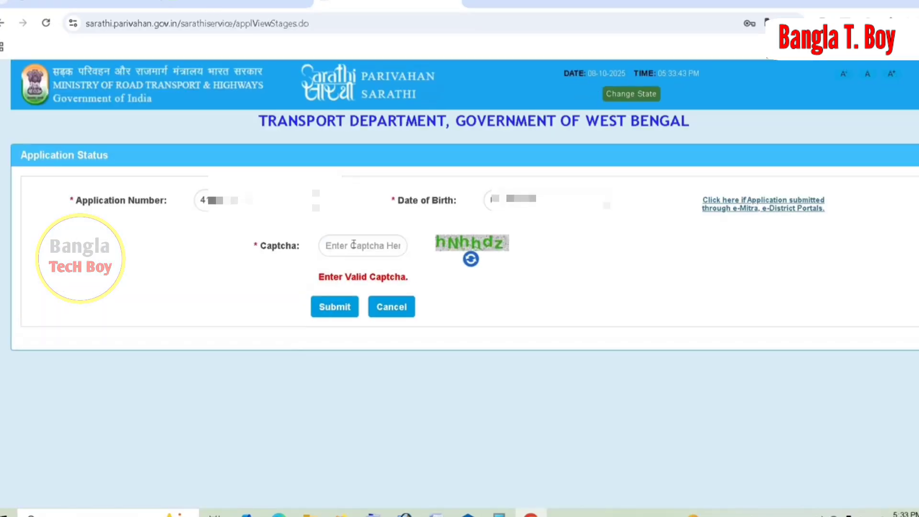
Enter the displayed captcha on the Application Status page and submit it to open the application's stages.
left_click(354, 245)
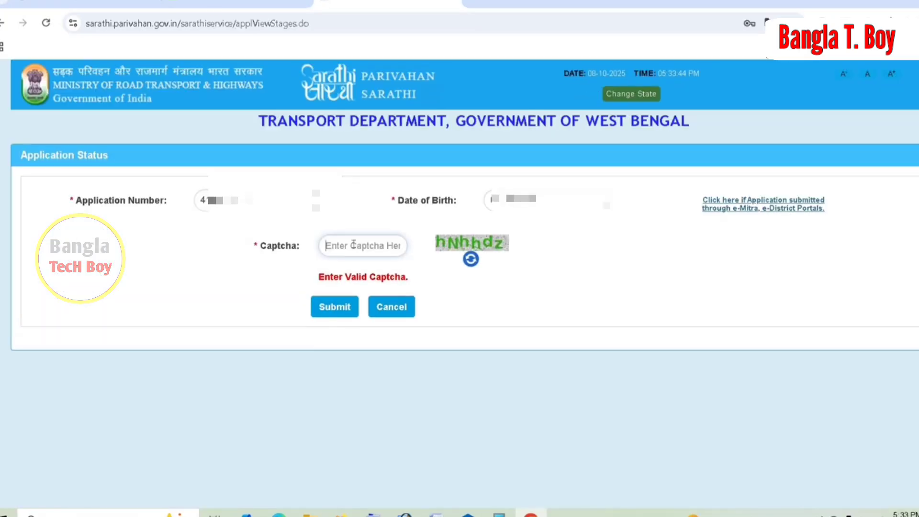
type("h")
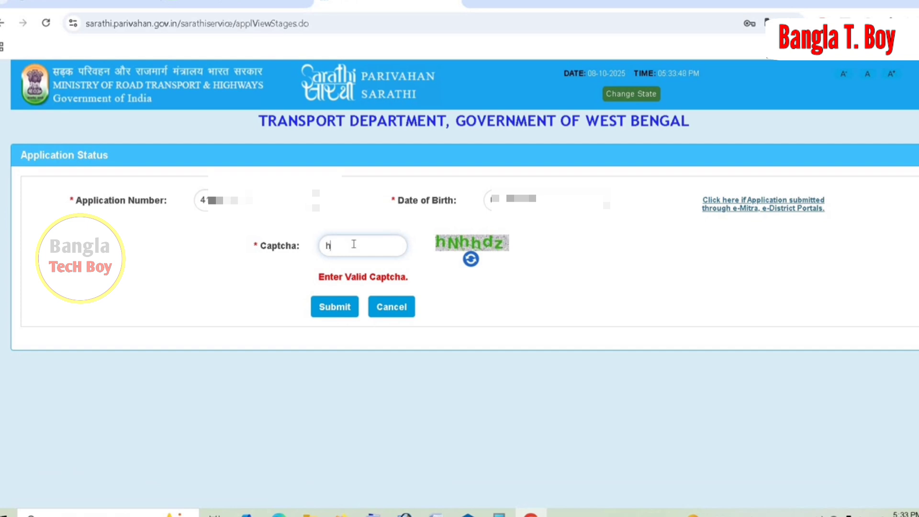
type("Nhhdz")
left_click(325, 309)
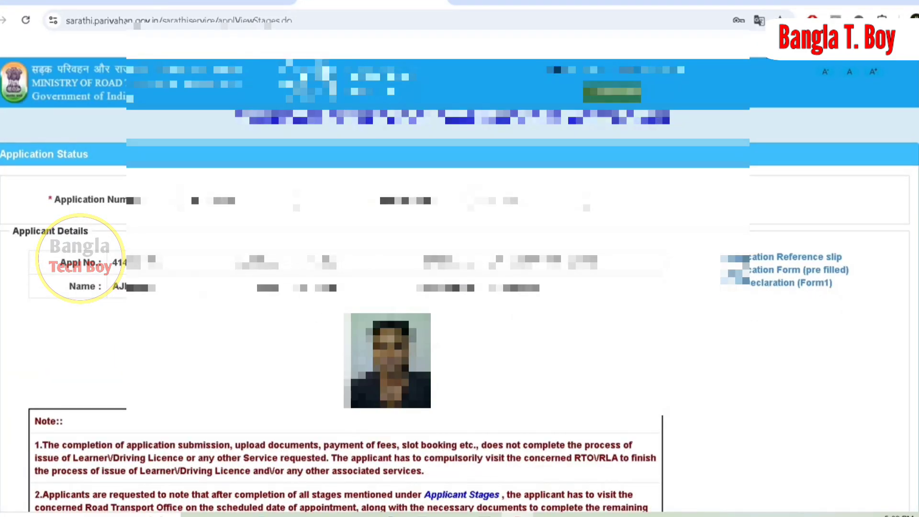
Proceed with the Upload Documents stage and accept the applicant information to open the required documents section.
scroll(460, 285, "down", 7)
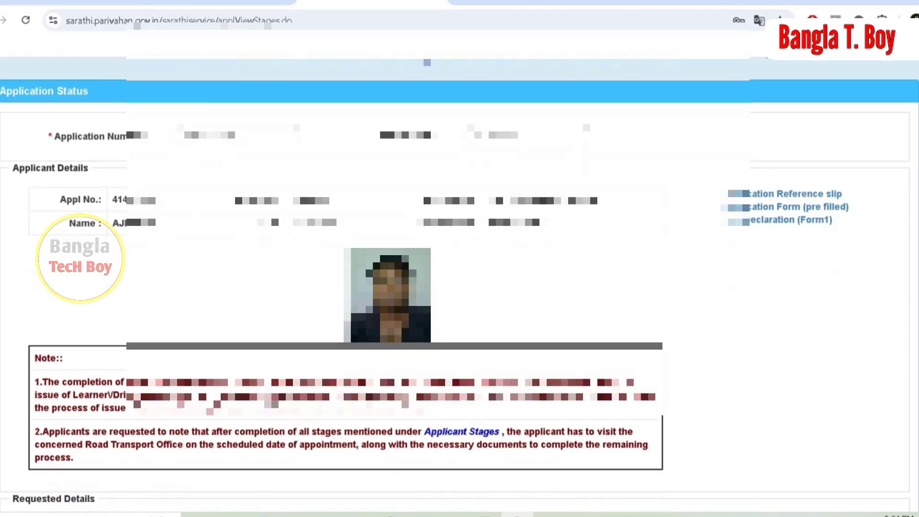
scroll(195, 201, "down", 3)
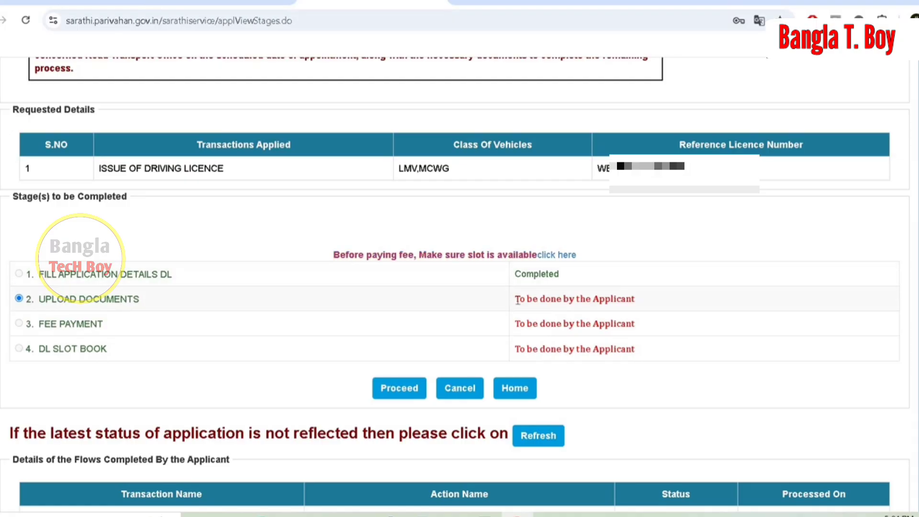
left_click(402, 389)
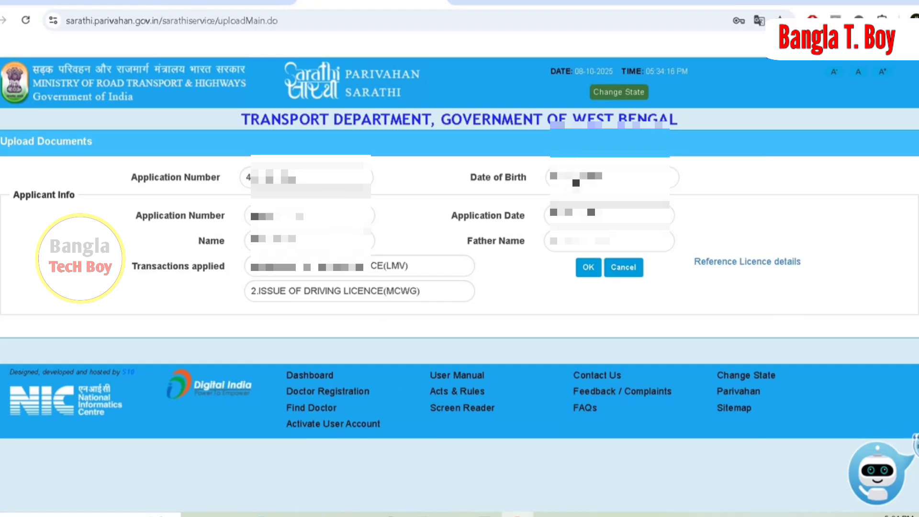
left_click(587, 270)
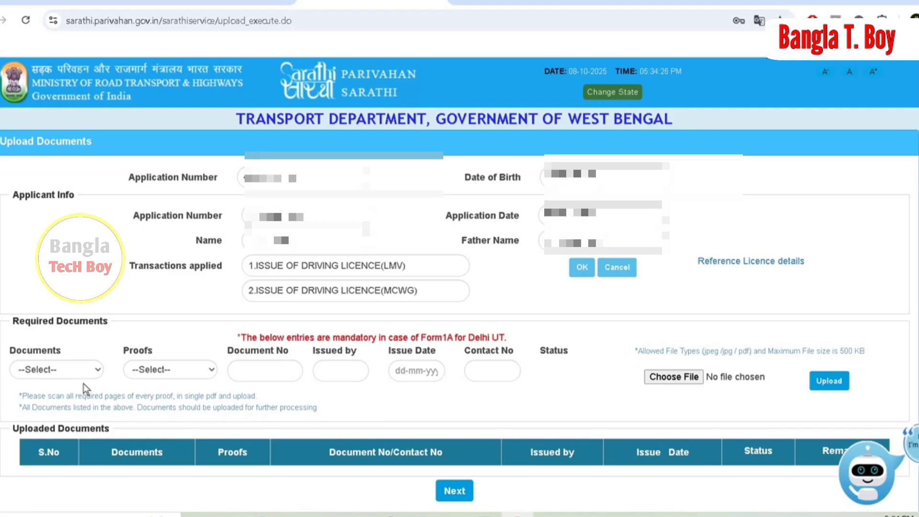
Upload the learner's licence image as Learner Licence/LLs together with Learner Licence as proof, and confirm the upload.
left_click(93, 367)
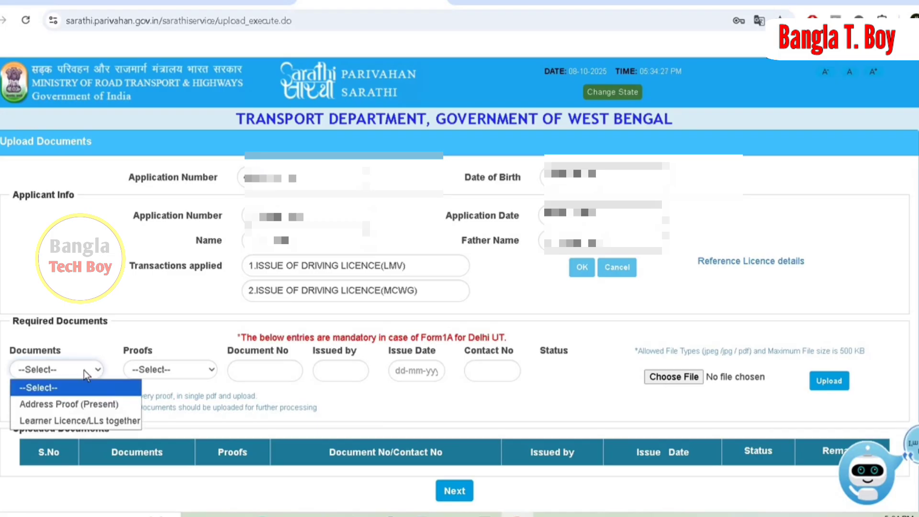
left_click(47, 421)
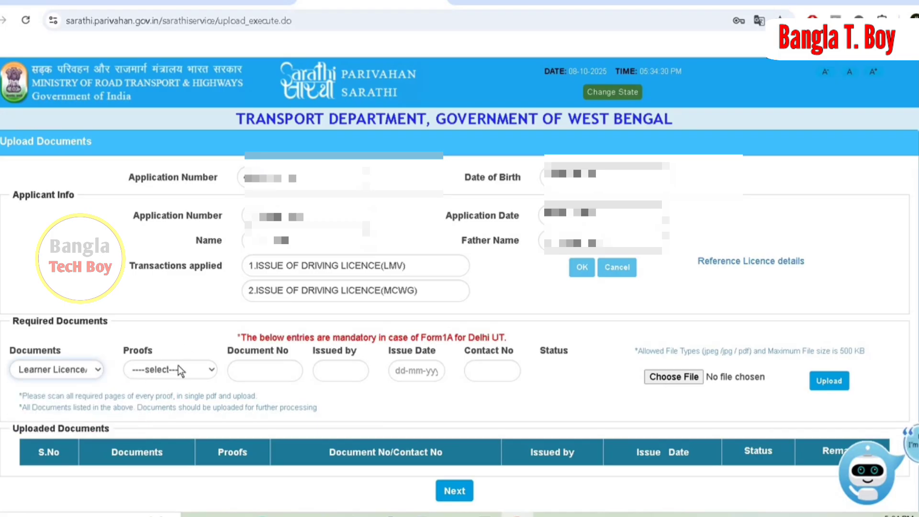
left_click(178, 365)
left_click(174, 401)
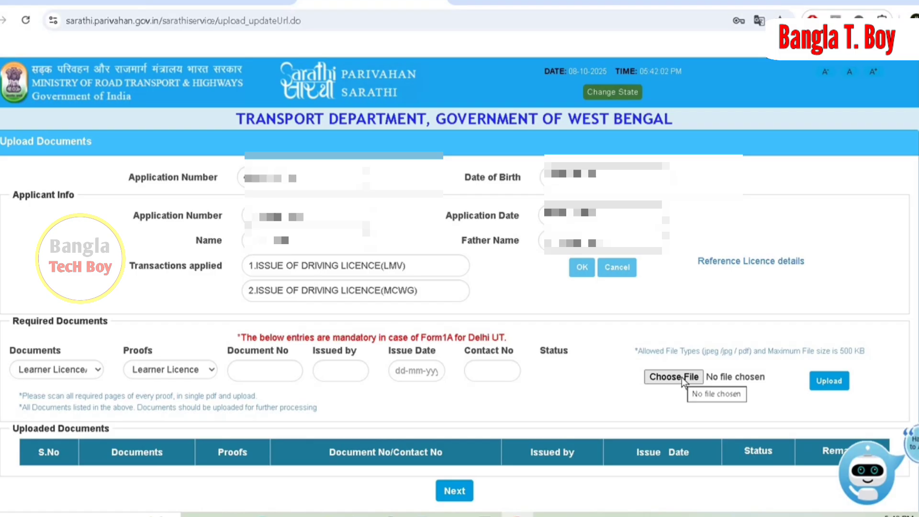
left_click(682, 377)
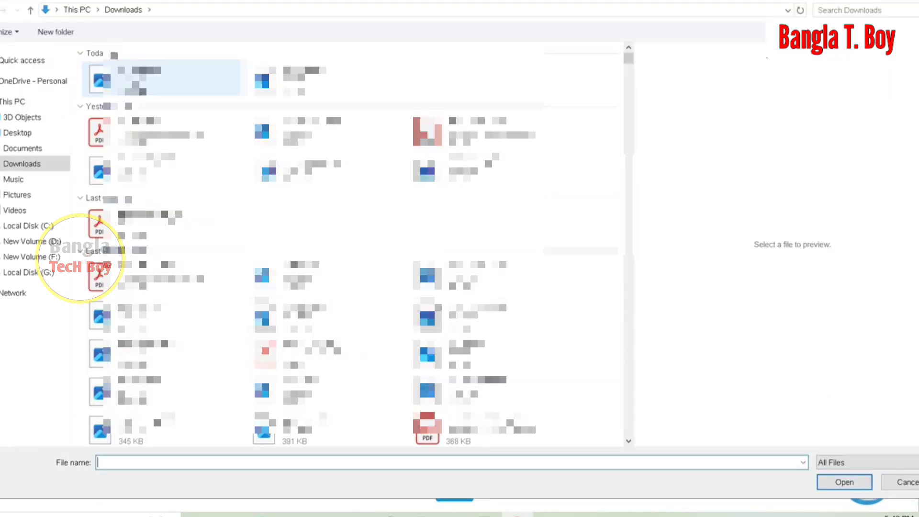
left_click(162, 79)
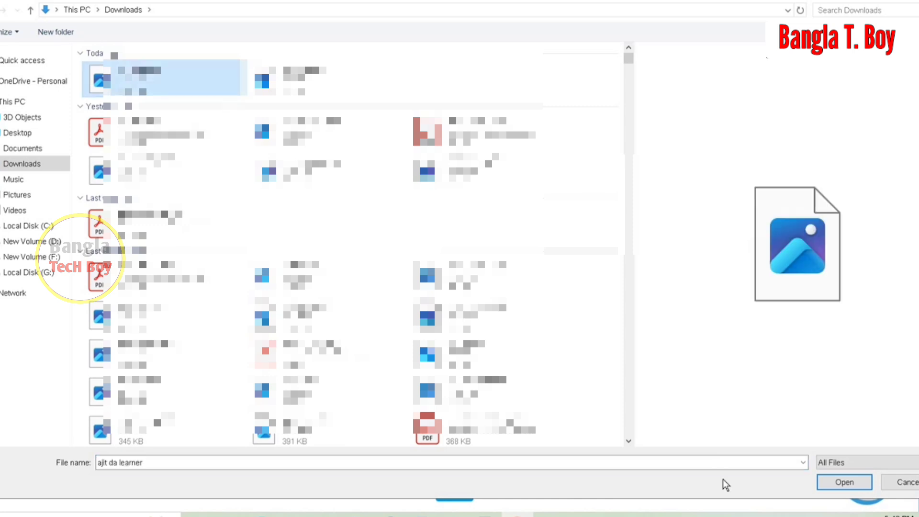
left_click(845, 482)
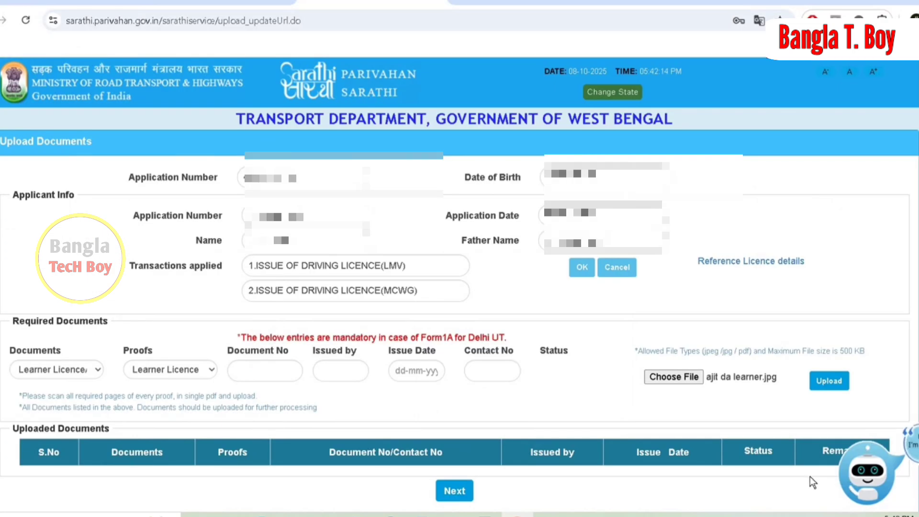
left_click(828, 383)
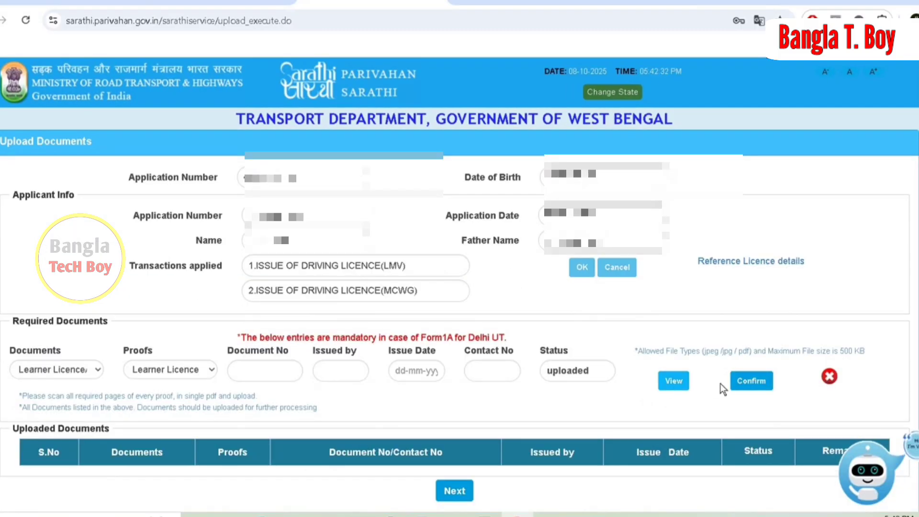
left_click(749, 382)
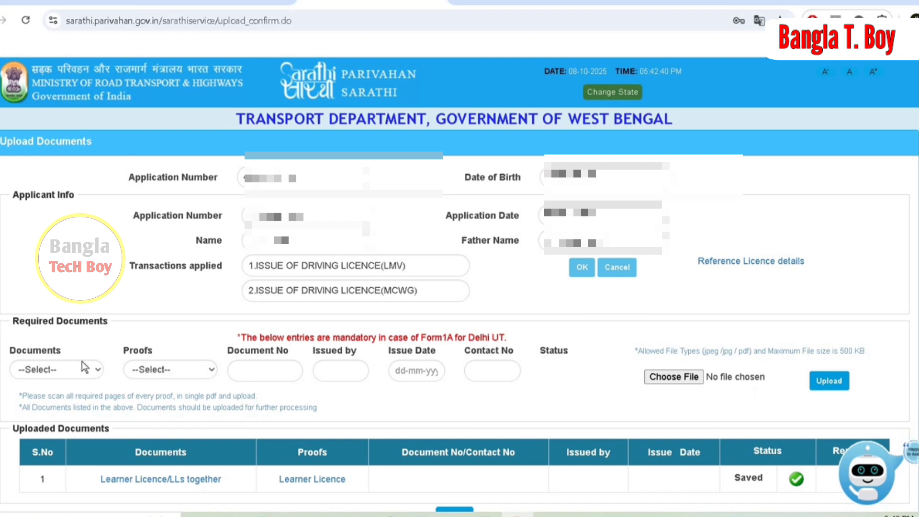
Upload the voter card image as Address Proof (Present) with Voter Card (EPIC) as proof, and confirm the upload.
left_click(67, 371)
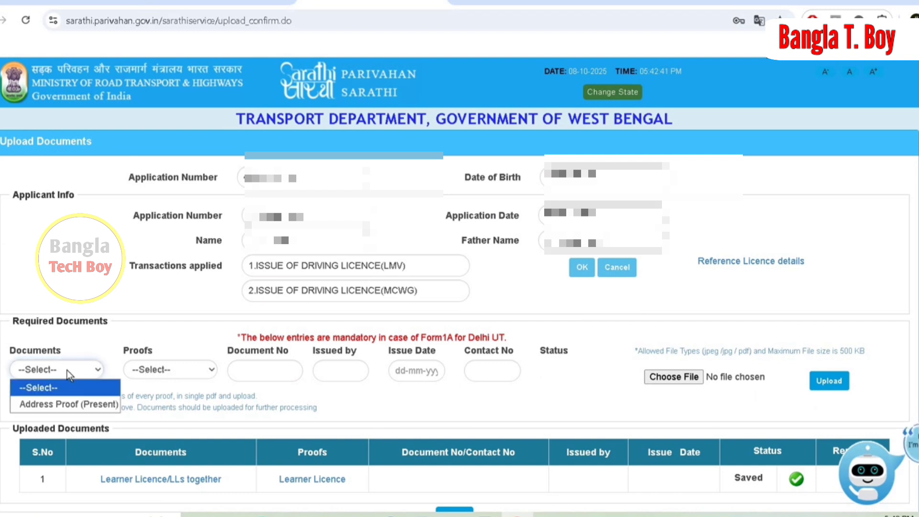
left_click(71, 404)
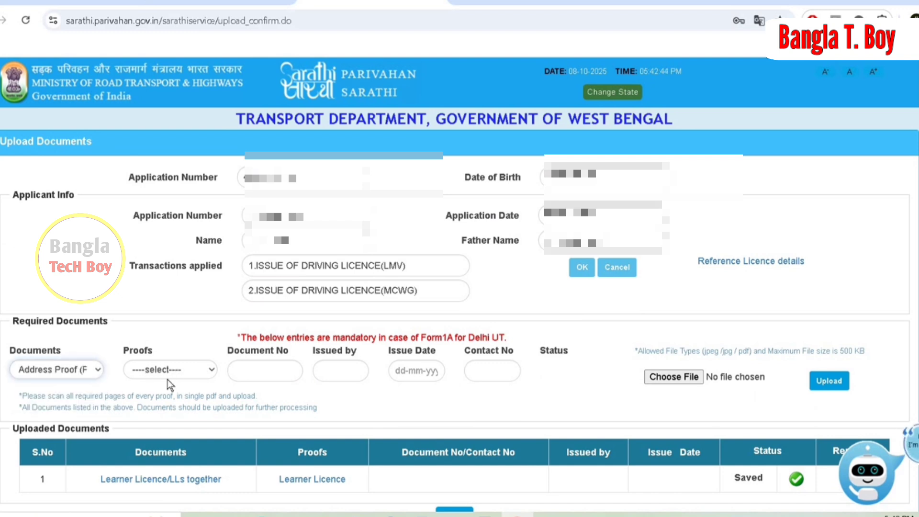
left_click(189, 370)
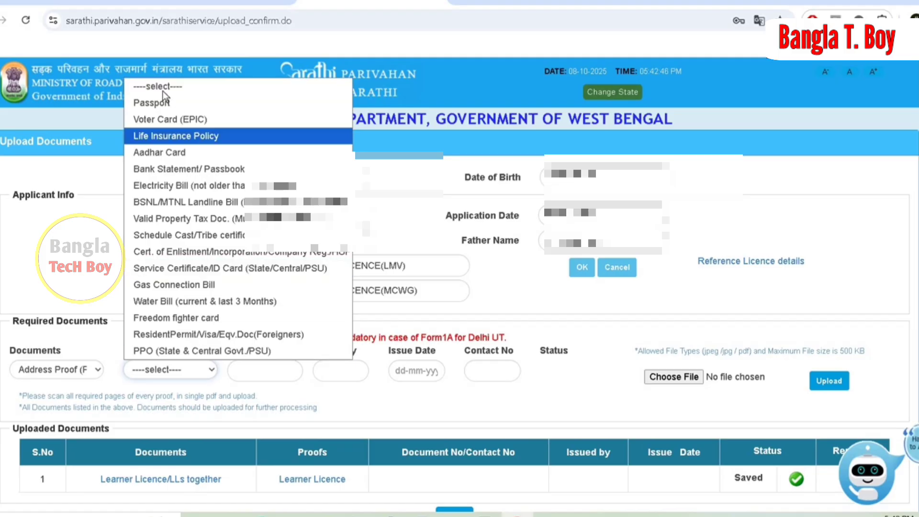
left_click(170, 119)
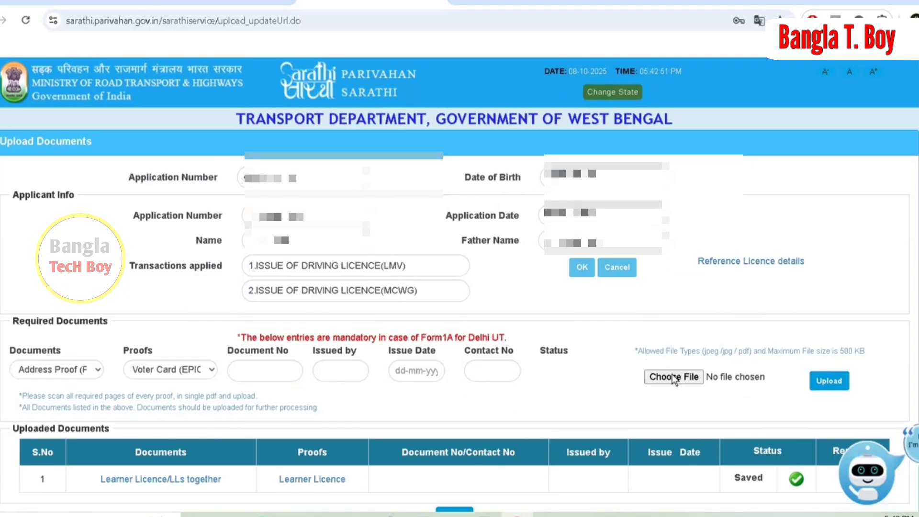
left_click(673, 377)
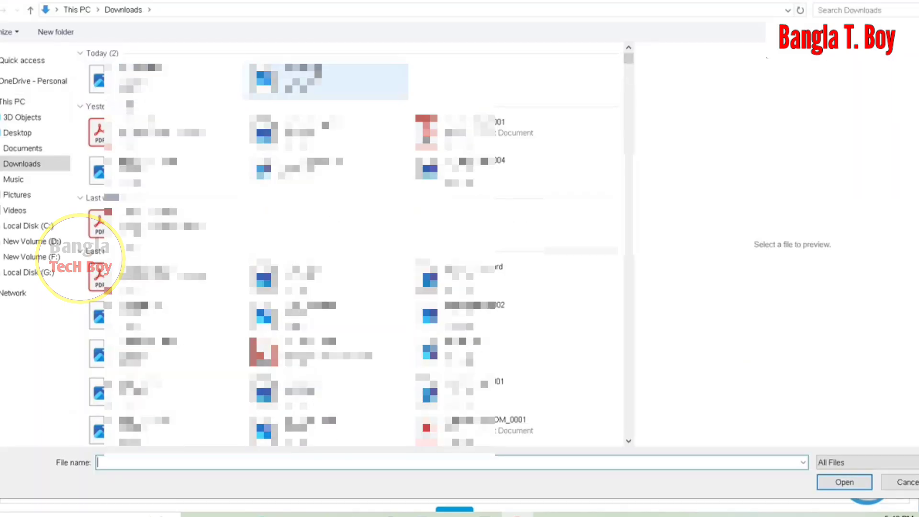
left_click(318, 74)
right_click(316, 71)
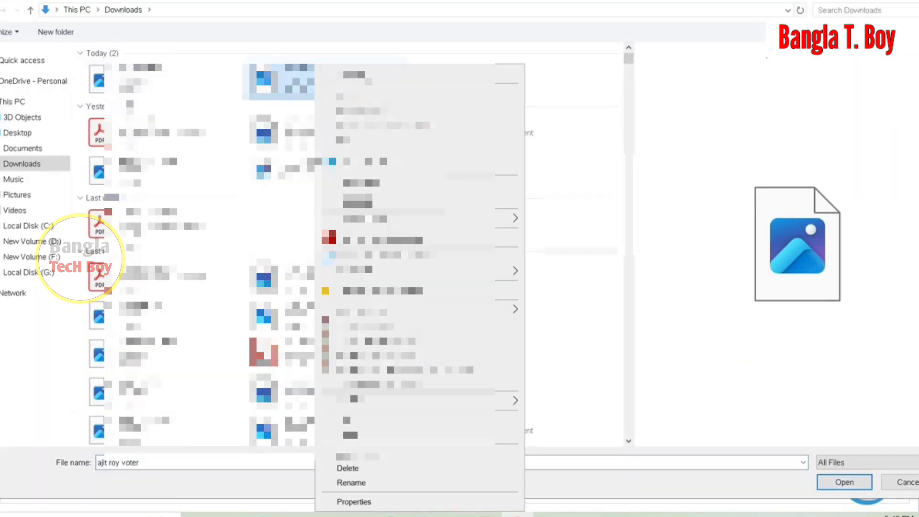
left_click(360, 94)
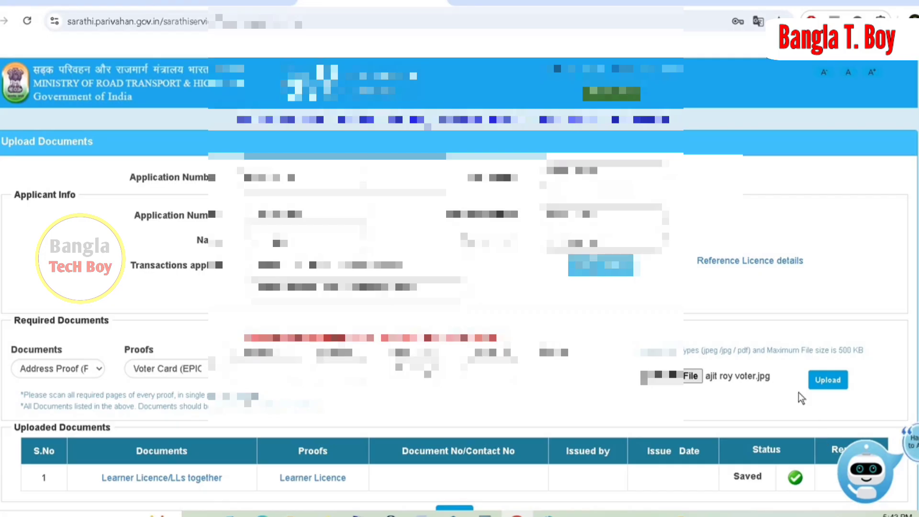
left_click(824, 385)
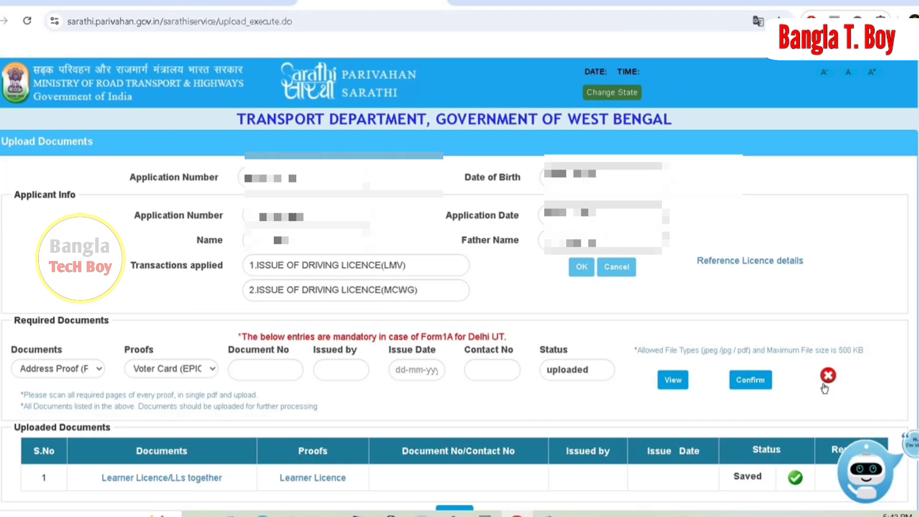
left_click(747, 381)
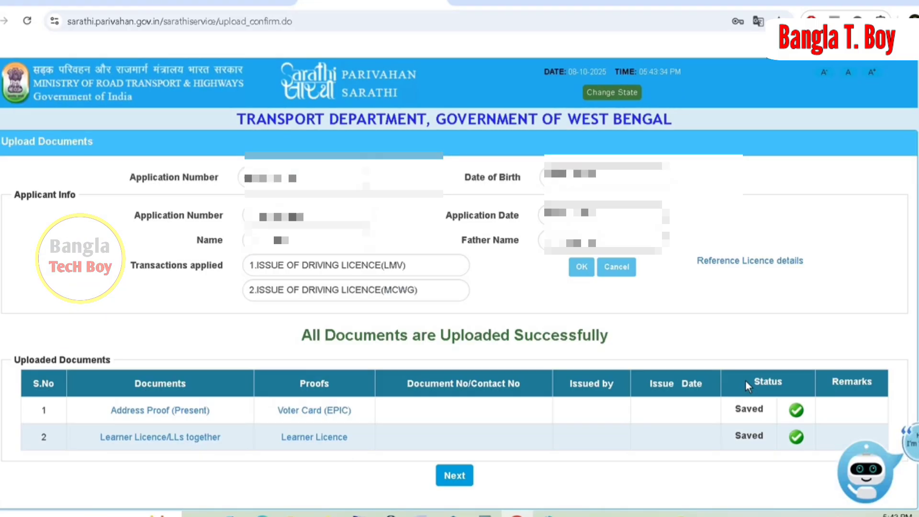
Continue past the uploaded documents, submit the captcha on Application Status and proceed with the Fee Payment stage.
left_click(451, 477)
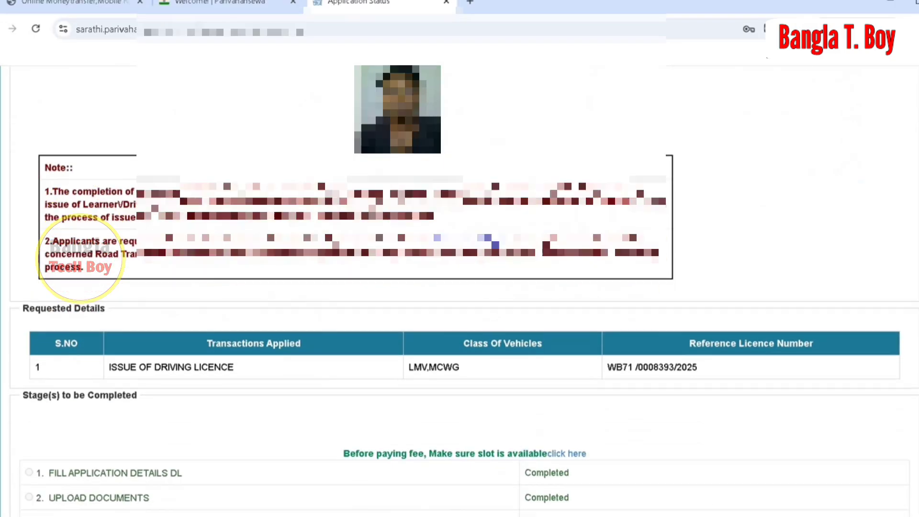
scroll(460, 287, "down", 5)
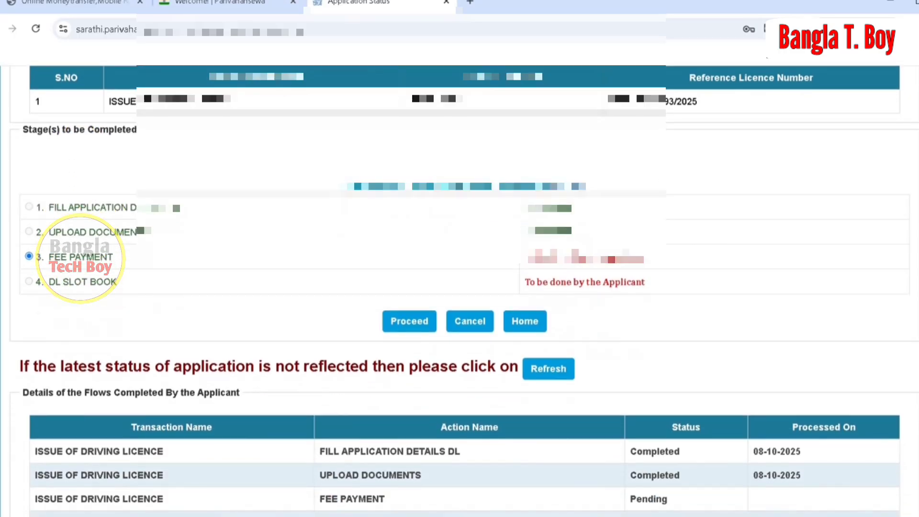
scroll(632, 266, "down", 1)
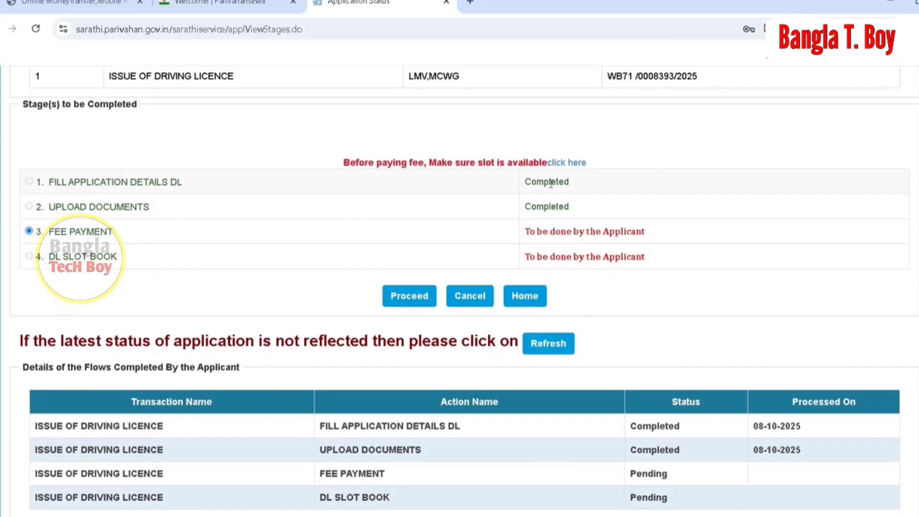
left_click(409, 295)
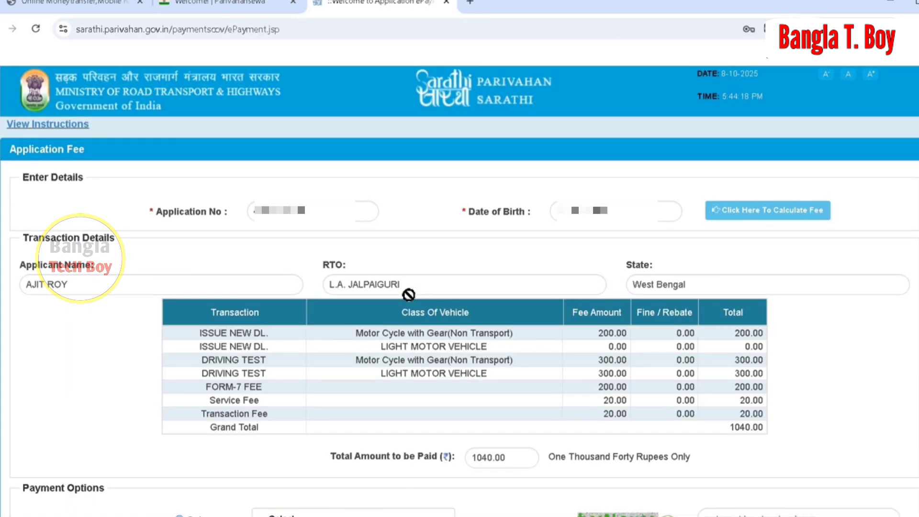
Choose GRIPS West bengal as the payment gateway, enter the displayed captcha and submit the application fee for payment.
scroll(685, 355, "down", 3)
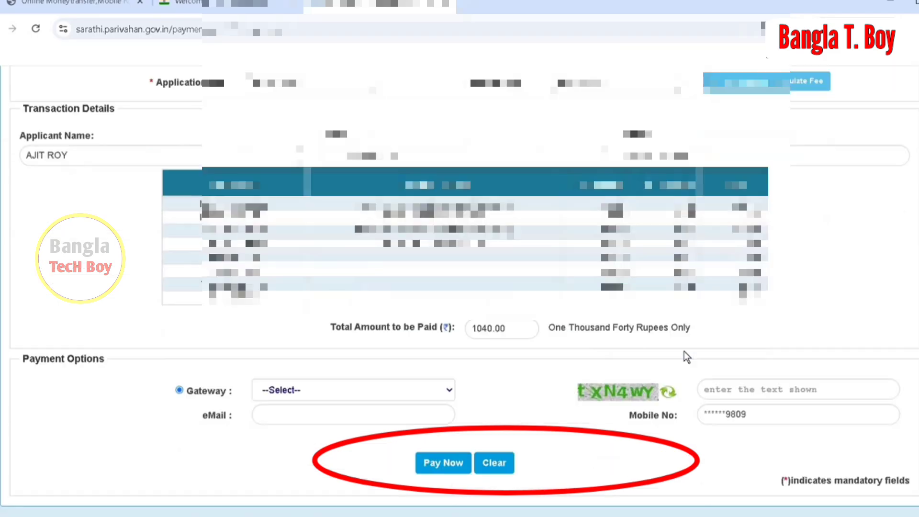
scroll(685, 353, "down", 1)
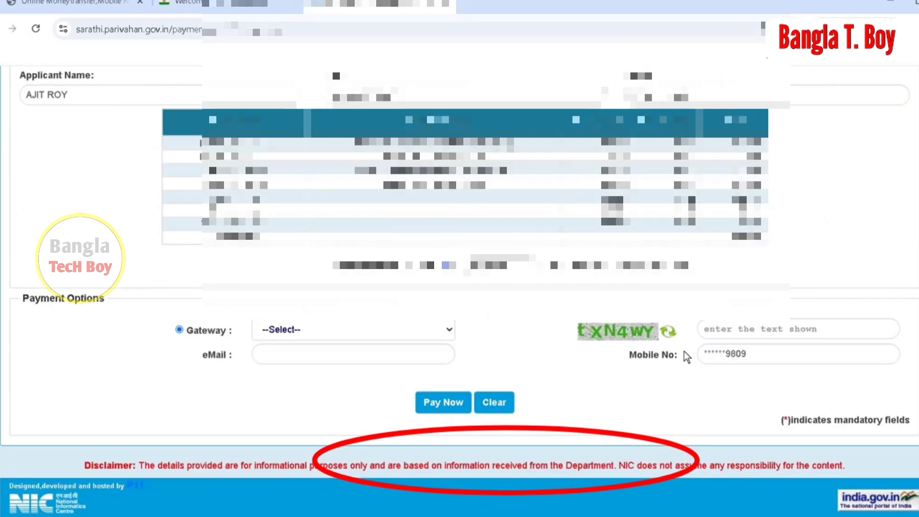
left_click(337, 331)
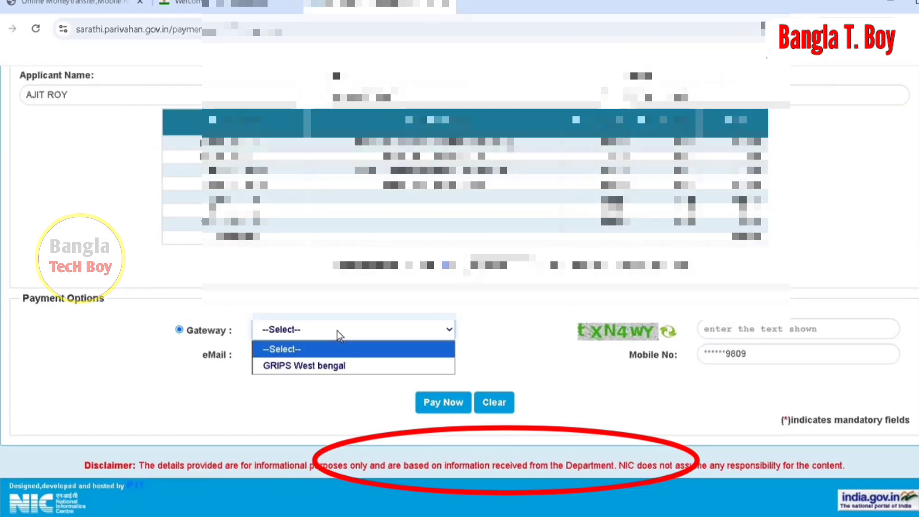
left_click(337, 366)
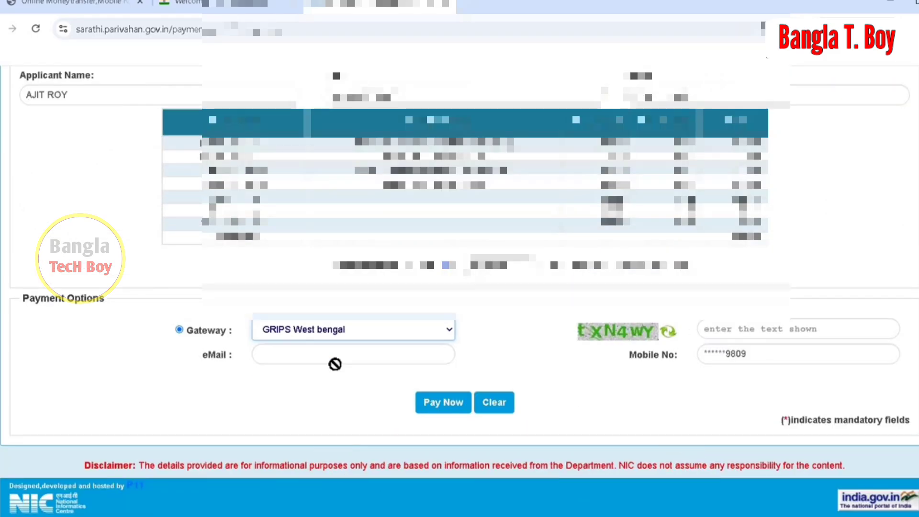
left_click(751, 329)
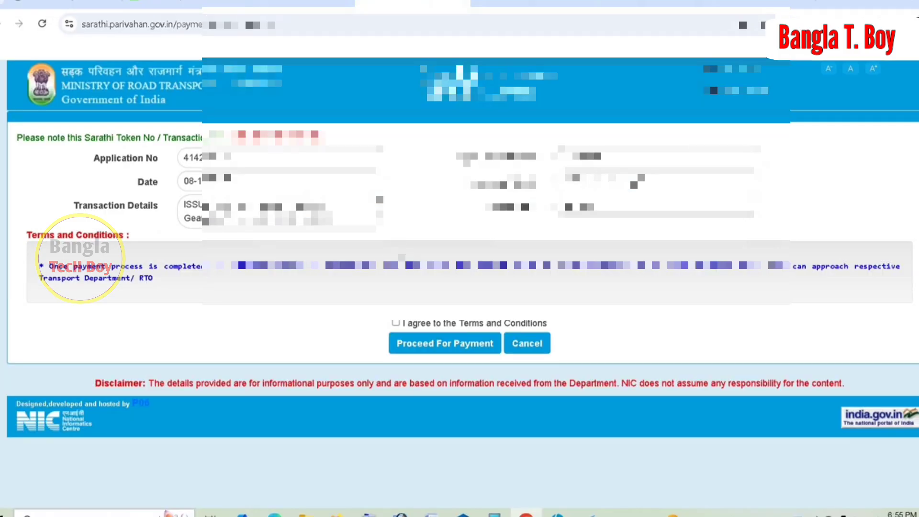
Agree to the payment terms and conditions, then mark the GRIPS transaction details as Verified and checked and continue.
left_click(395, 325)
left_click(463, 345)
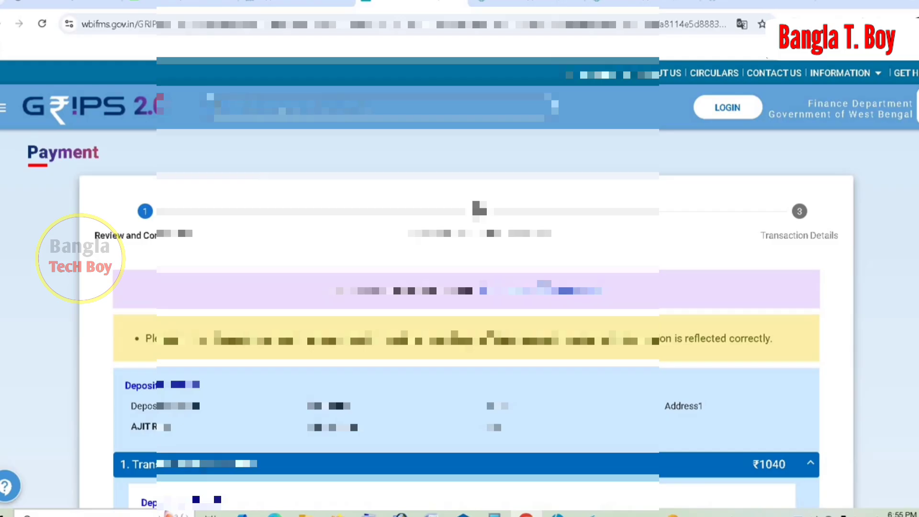
scroll(450, 370, "down", 12)
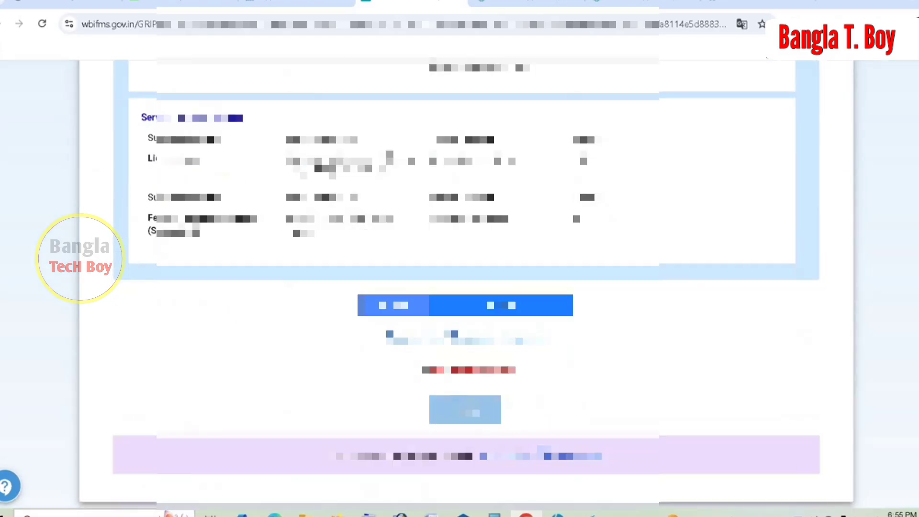
left_click(421, 371)
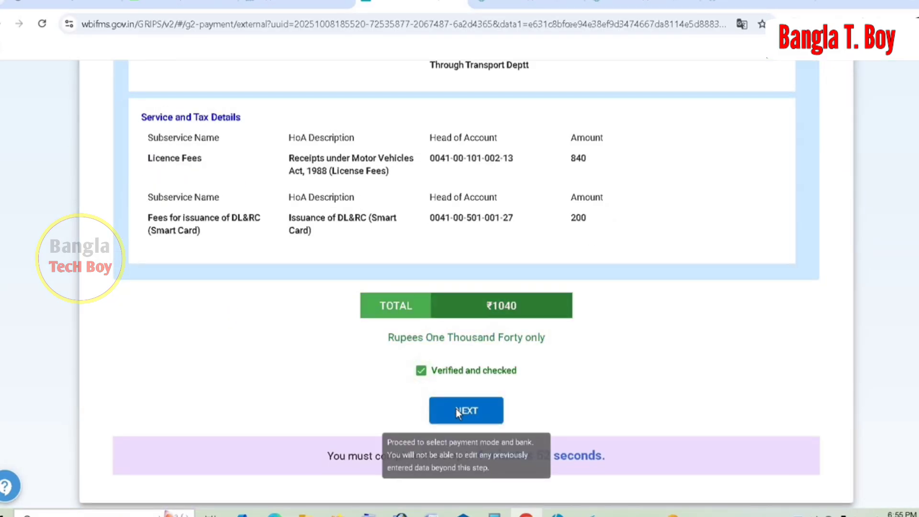
left_click(456, 409)
Set the payment mode to SBI Epay, paid through Payment Gateway/Bank, and continue to the transaction details.
left_click(387, 343)
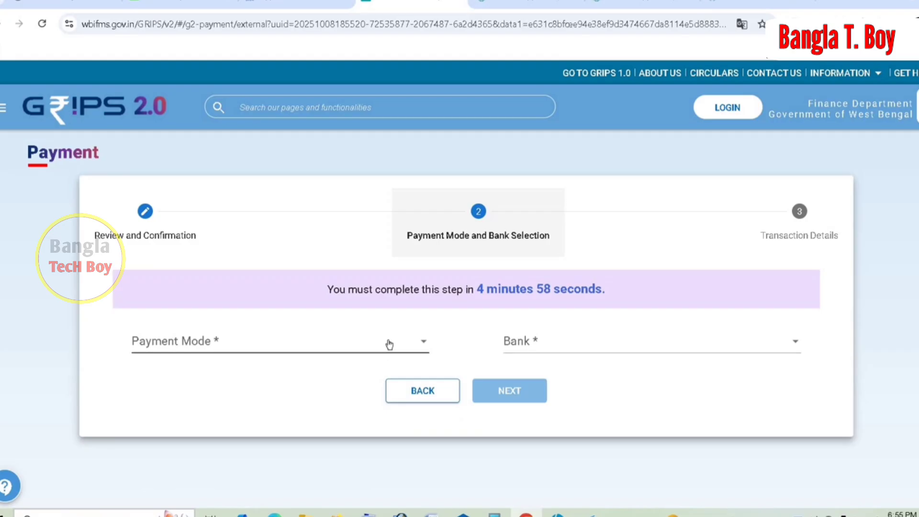
left_click(193, 339)
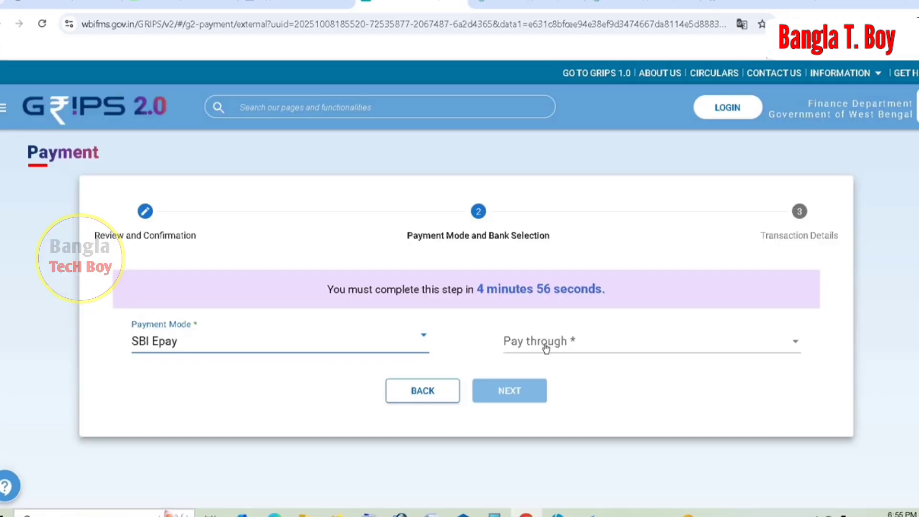
left_click(546, 346)
left_click(559, 342)
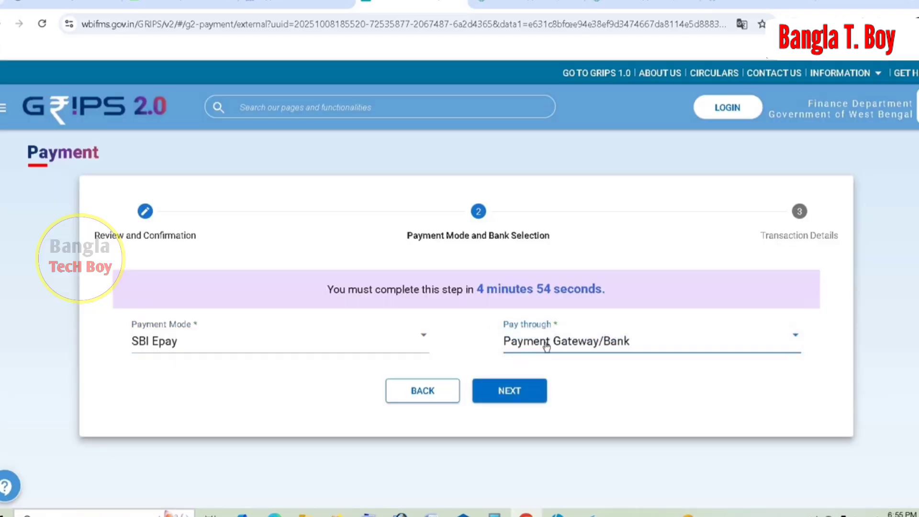
left_click(504, 396)
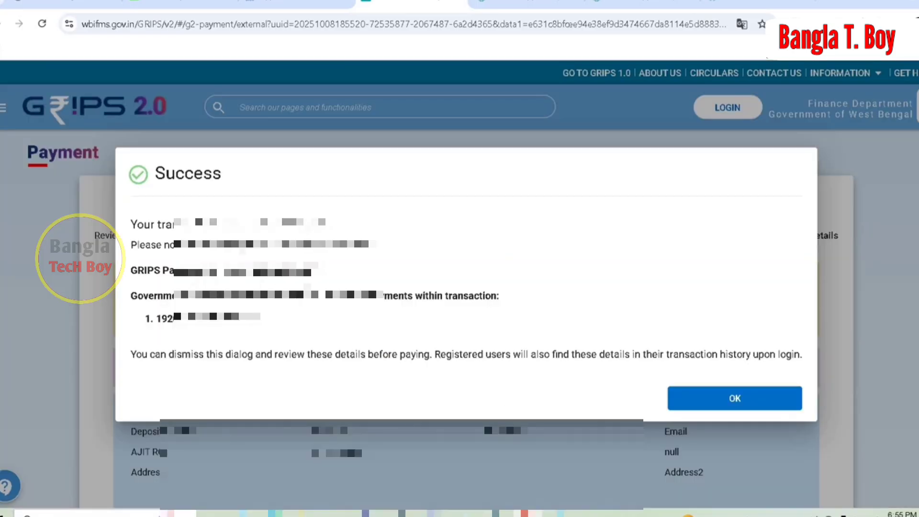
Acknowledge the generated transaction, proceed to the SBIePay portal and enter the card number to pay the licence fee.
left_click(721, 404)
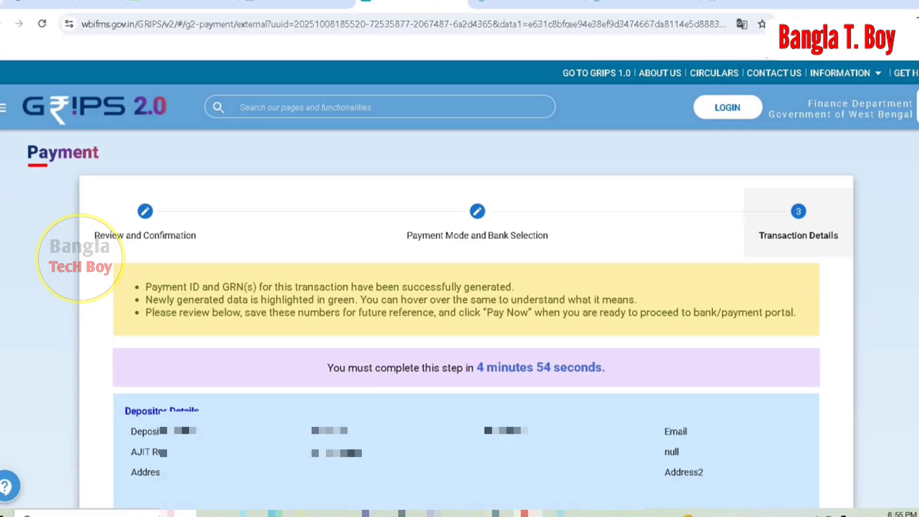
scroll(459, 287, "down", 15)
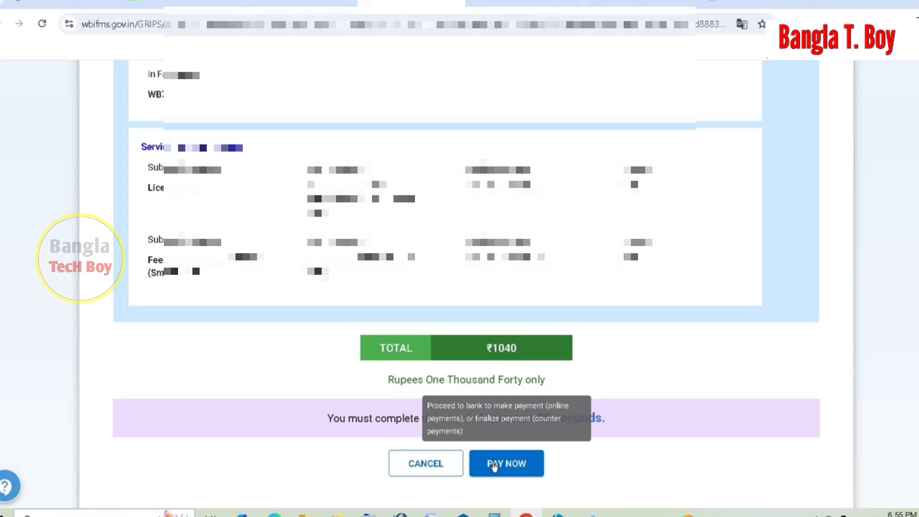
left_click(494, 466)
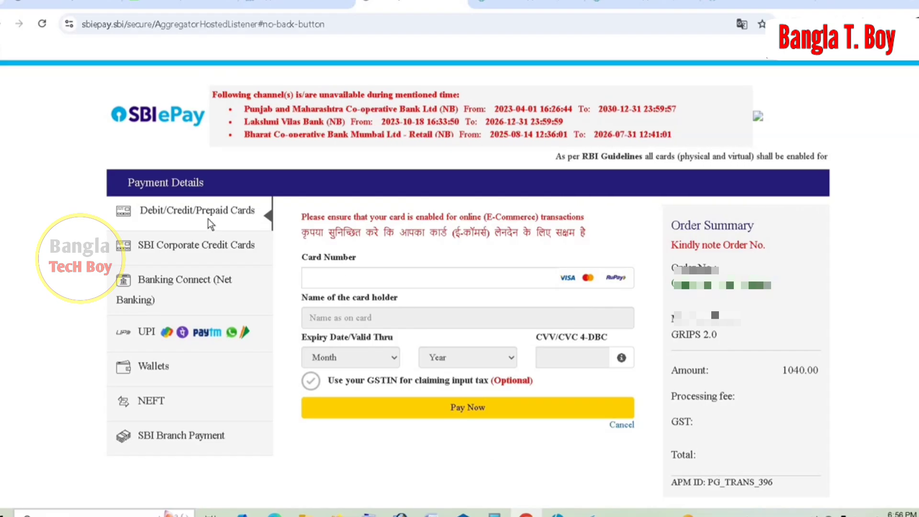
left_click(341, 278)
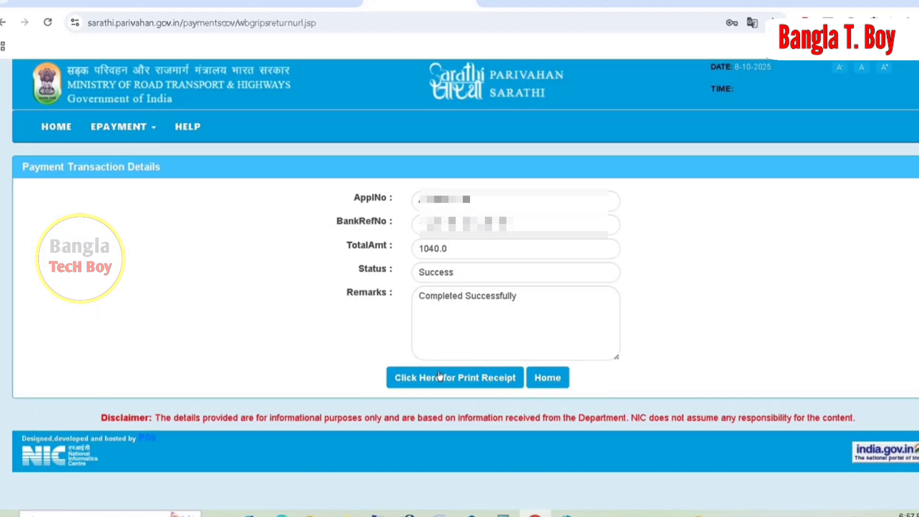
Open the receipt form for the completed payment, enter the displayed captcha and get the receipt details.
left_click(451, 382)
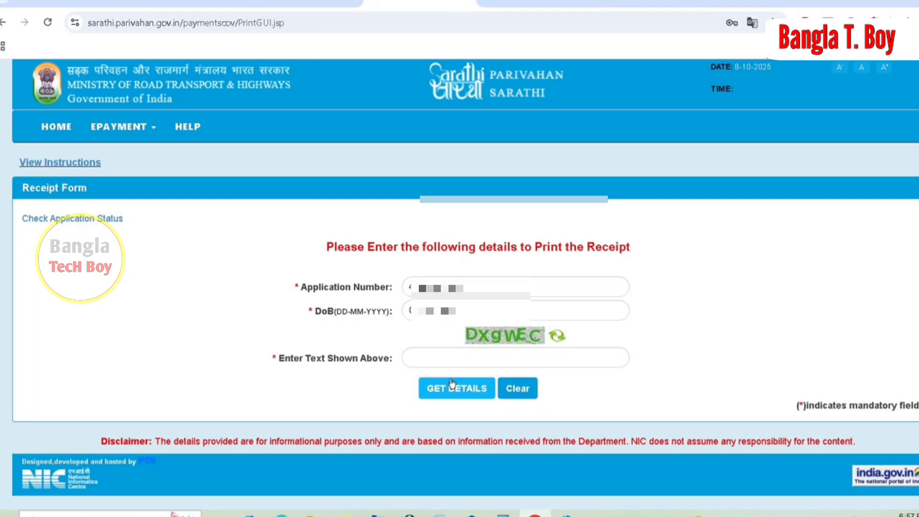
left_click(456, 360)
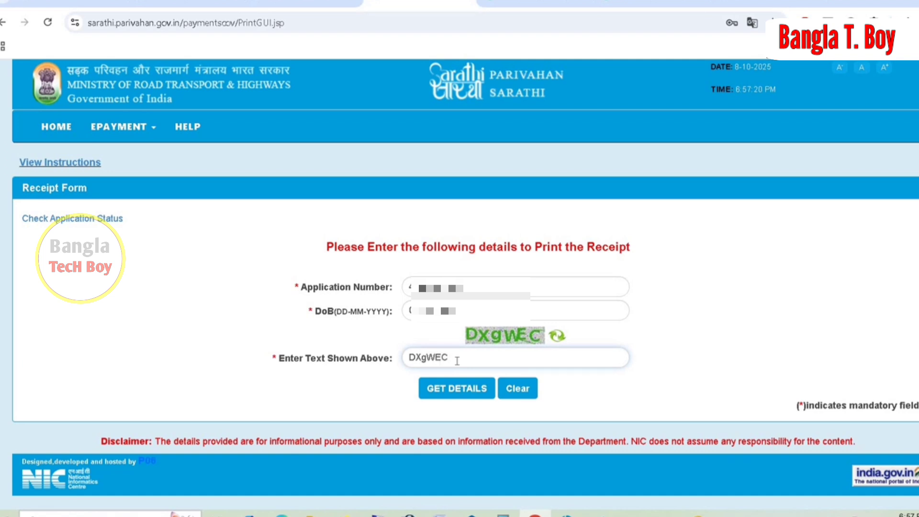
left_click(452, 389)
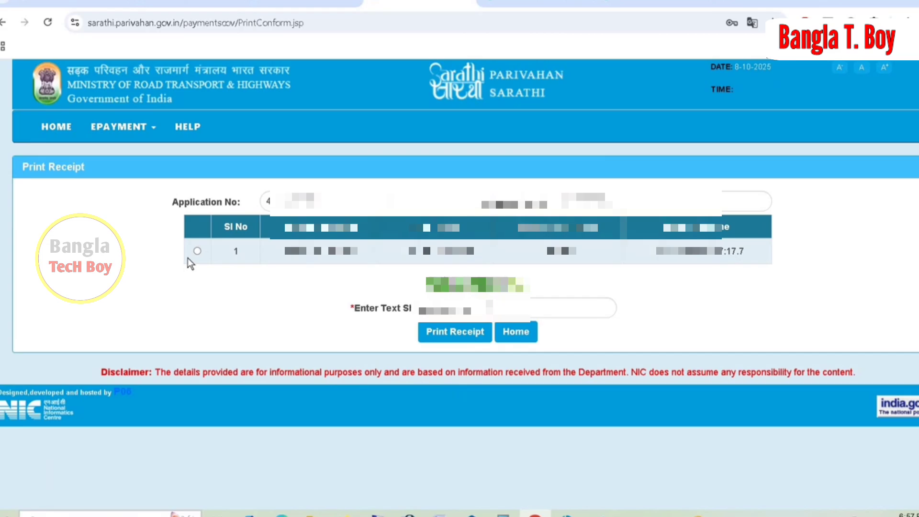
Select the listed receipt, enter the captcha, save the printed receipt to Downloads as the PDF Report (9), and open it.
left_click(197, 250)
left_click(527, 306)
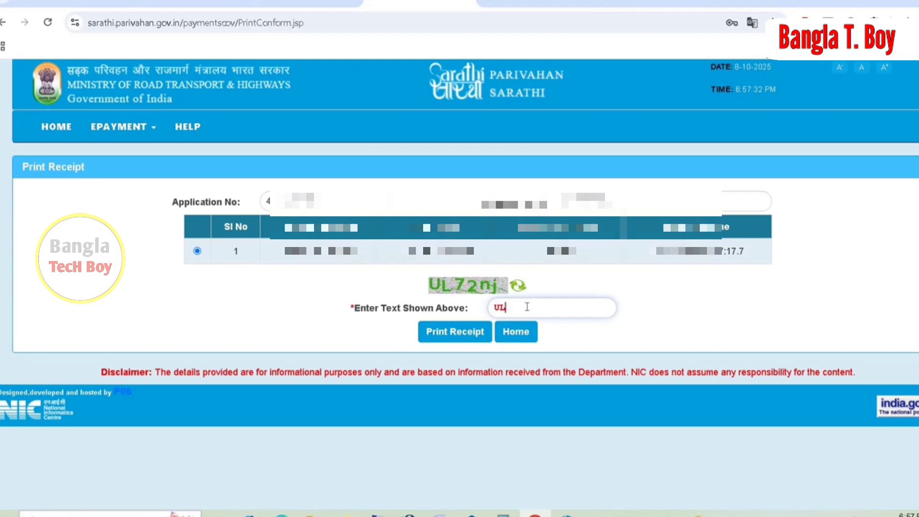
left_click(464, 333)
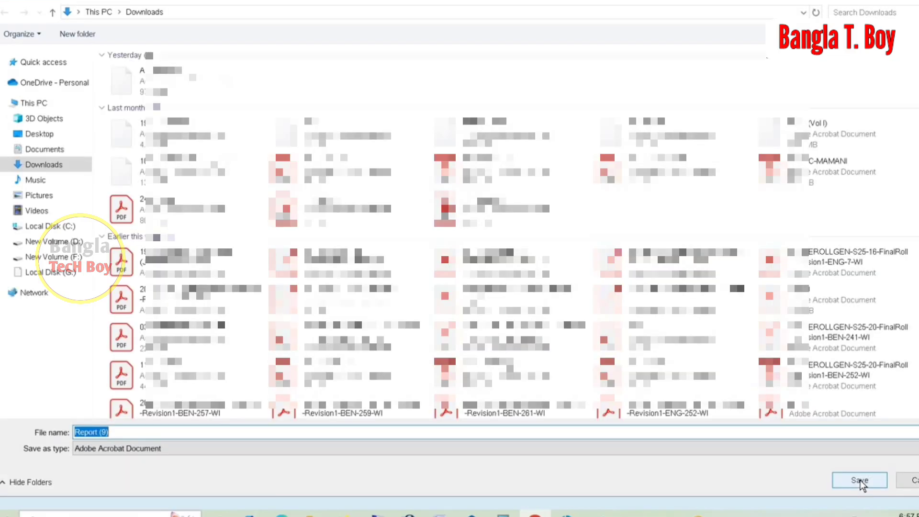
left_click(859, 480)
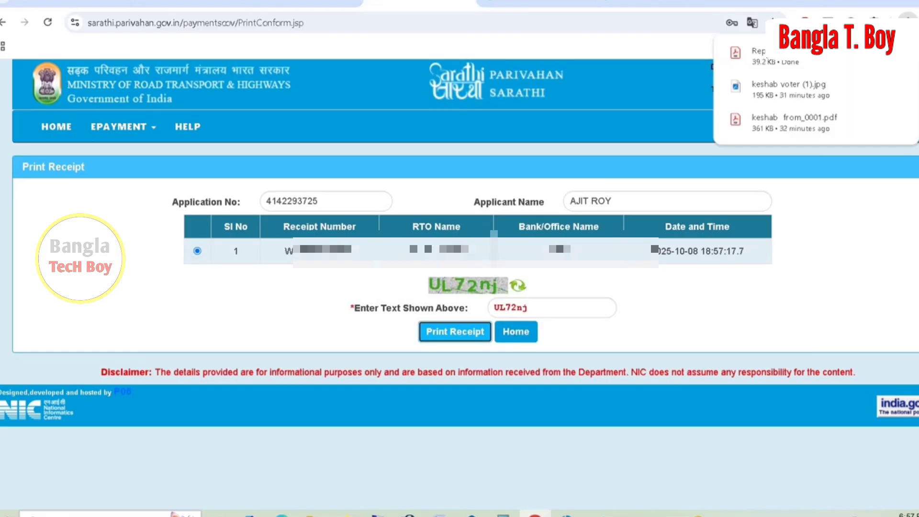
left_click(790, 63)
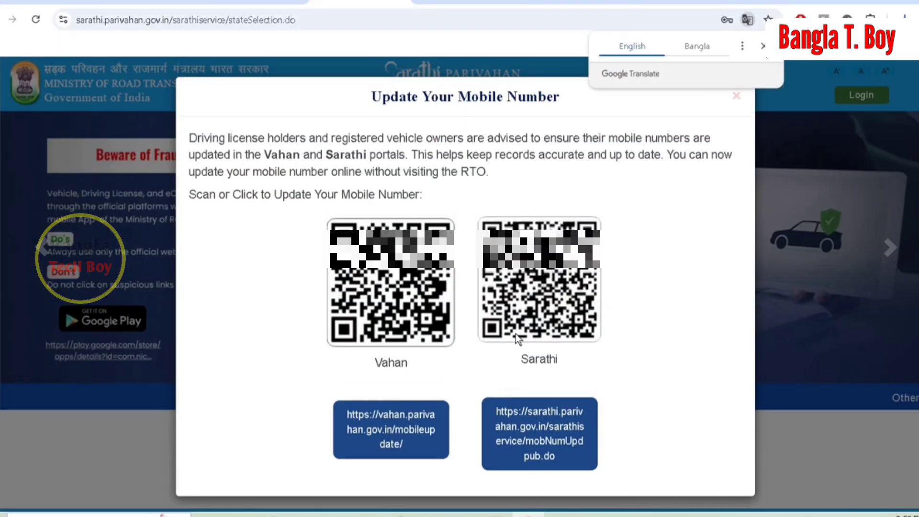
Select West Bengal on the Sarathi portal and submit the application number, date of birth and captcha under Application Status.
left_click(735, 96)
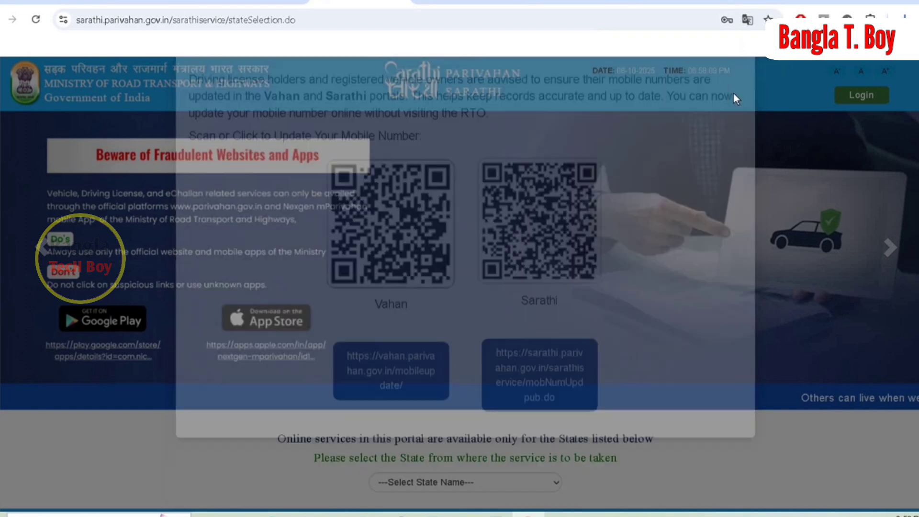
left_click(437, 482)
scroll(430, 450, "down", 5)
left_click(429, 463)
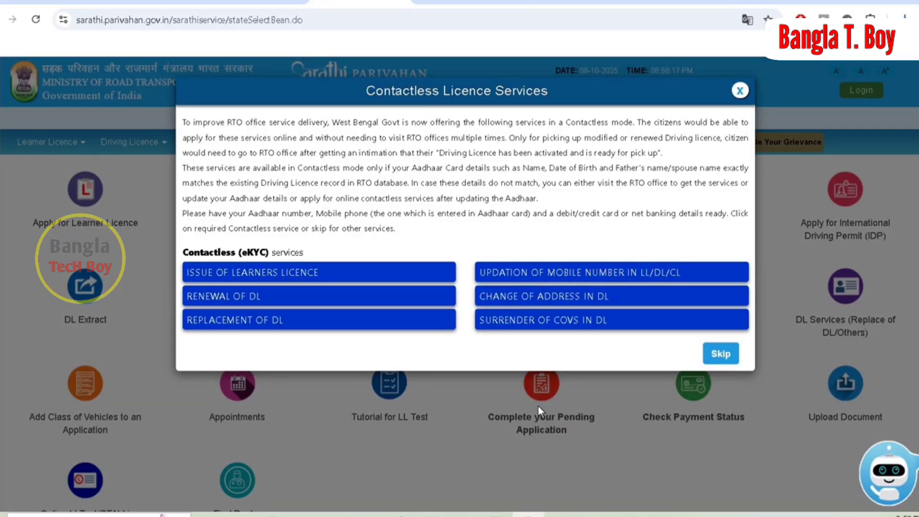
left_click(741, 90)
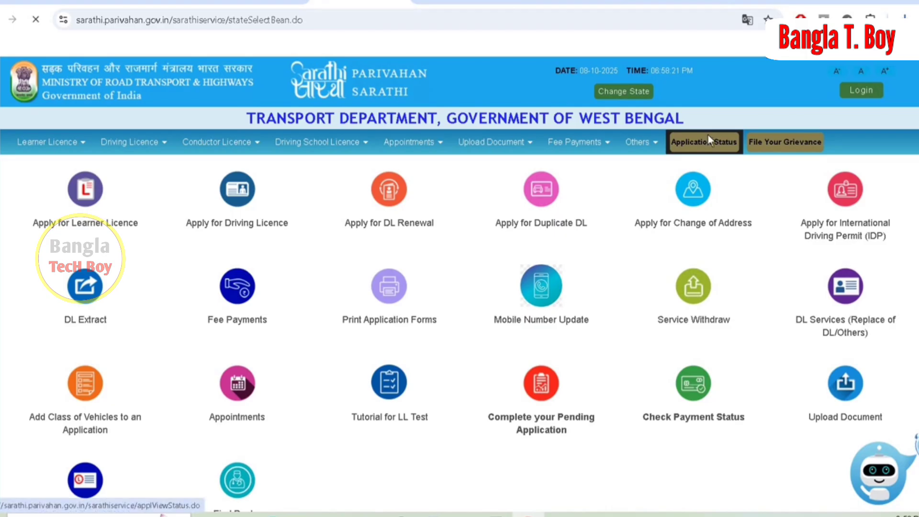
left_click(708, 139)
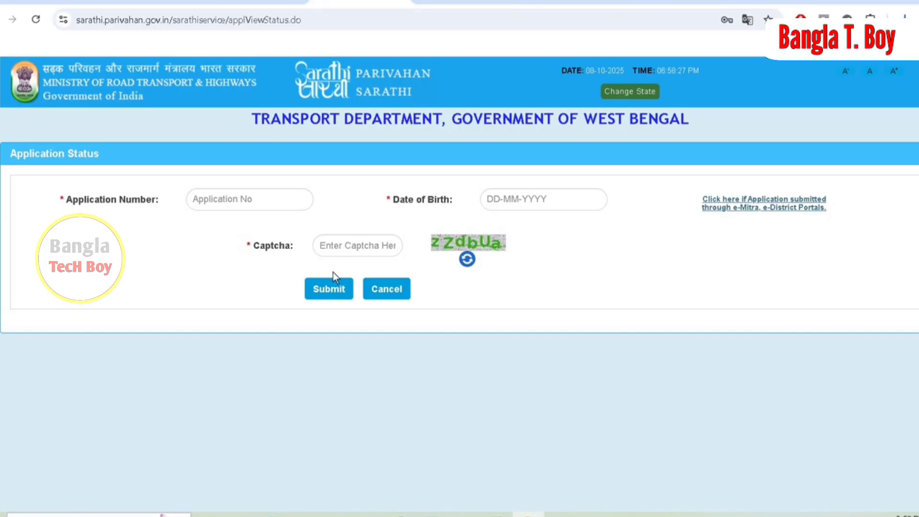
left_click(337, 288)
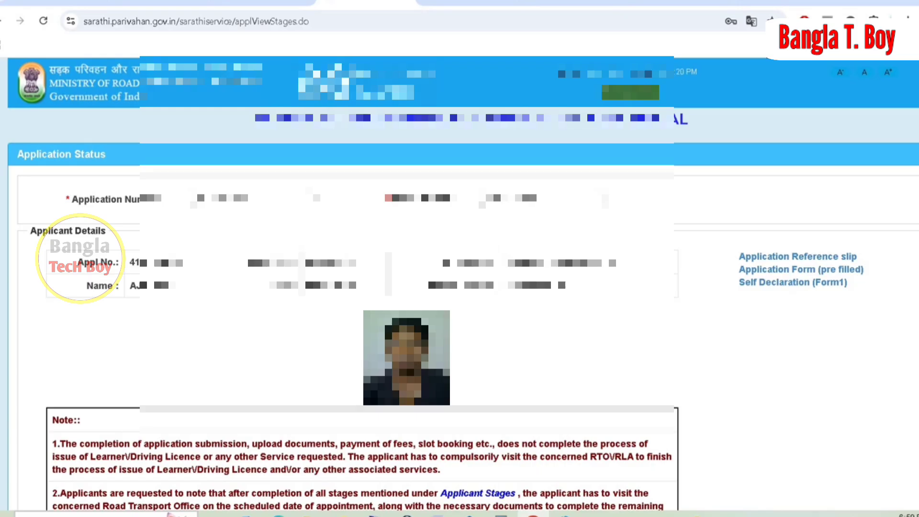
Proceed with the DL Slot Book stage and identify the application by Application Number to open the DL test appointment.
scroll(95, 293, "down", 10)
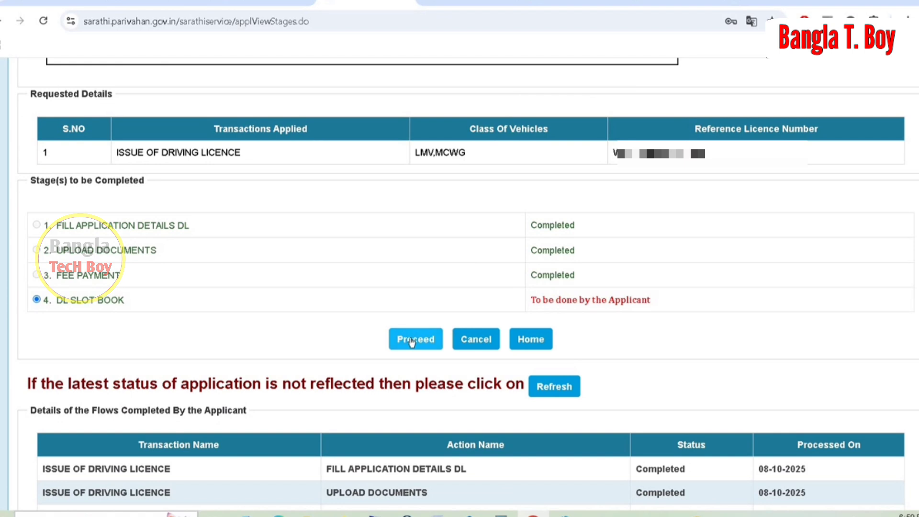
left_click(426, 334)
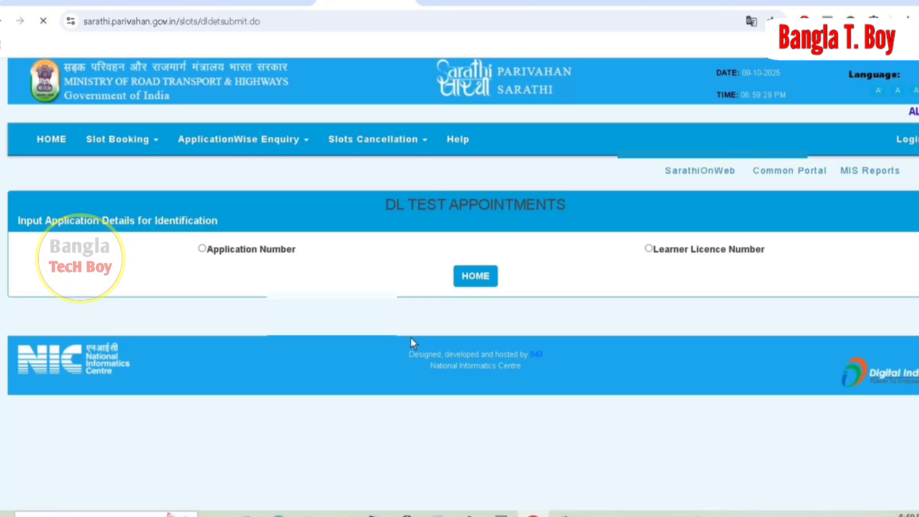
left_click(202, 248)
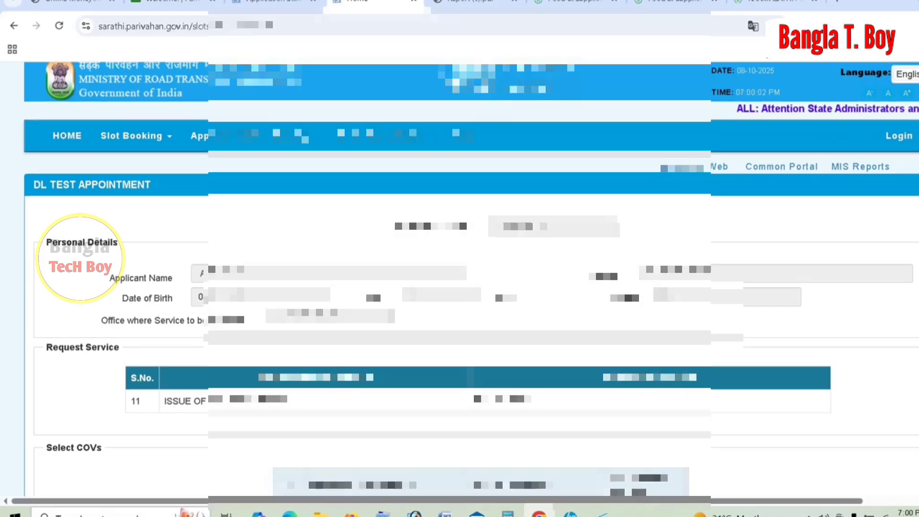
Select both the Light Motor Vehicle (LMV) and Motor Cycle with Gear (MCWG) classes and proceed to book the DL test.
scroll(472, 279, "down", 3)
scroll(261, 278, "down", 1)
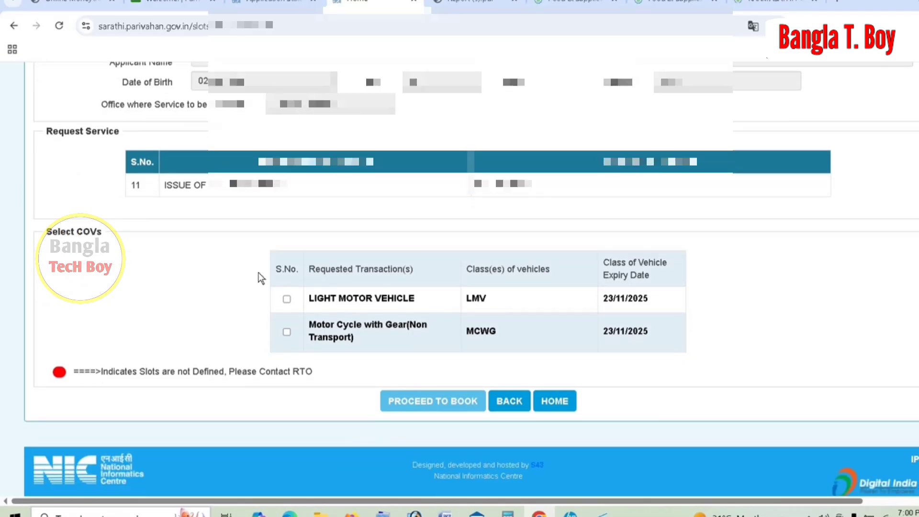
left_click(287, 299)
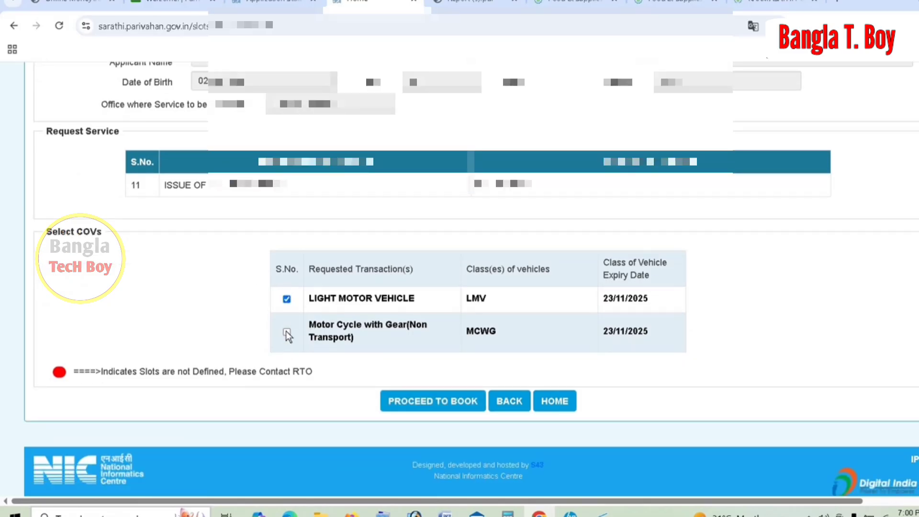
left_click(413, 398)
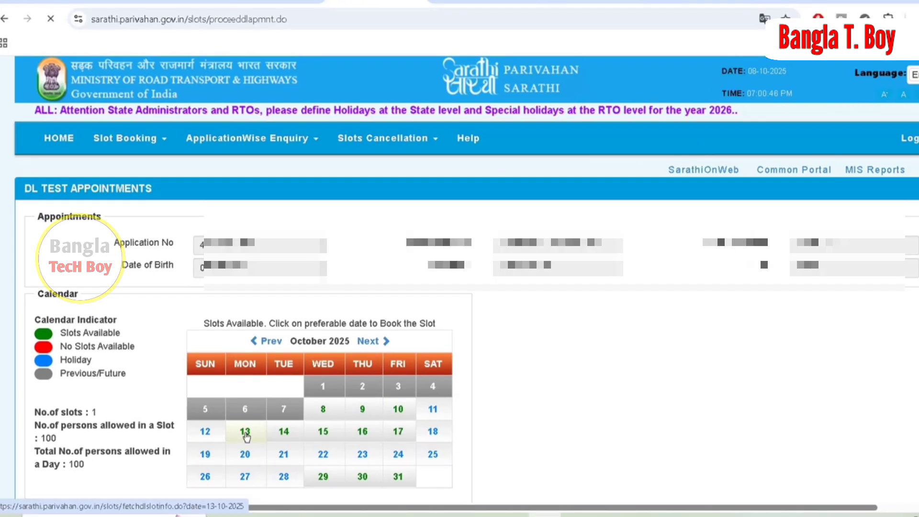
Choose 13-10-2025 as the DL test date and select the 11.00-15.00 time slot for LMV, MCWG.
left_click(245, 374)
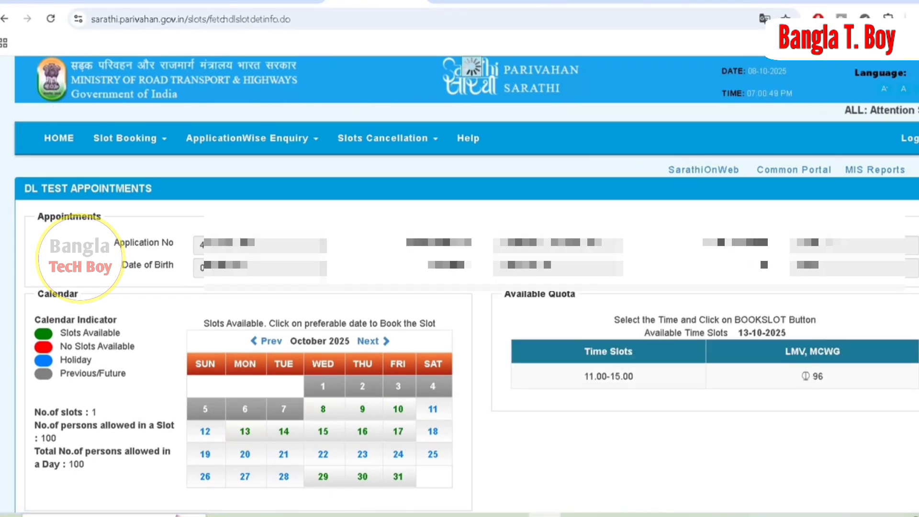
left_click(805, 376)
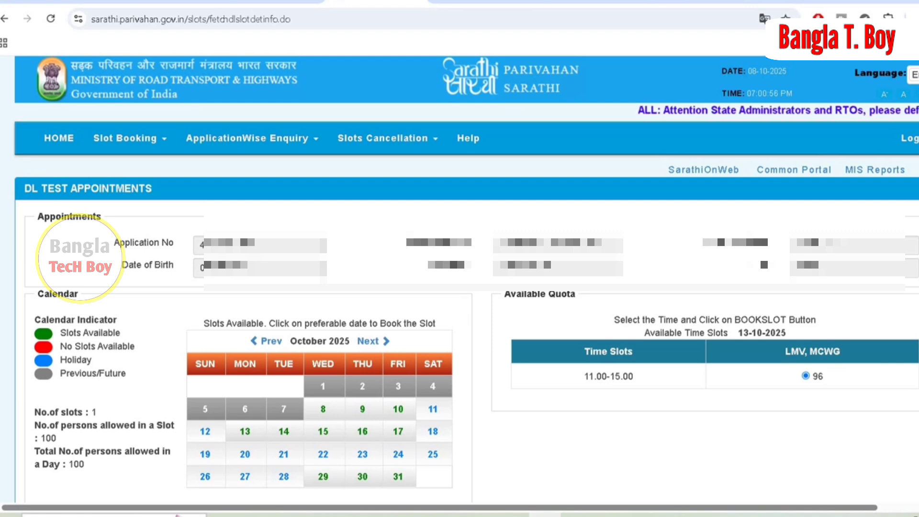
scroll(466, 272, "down", 3)
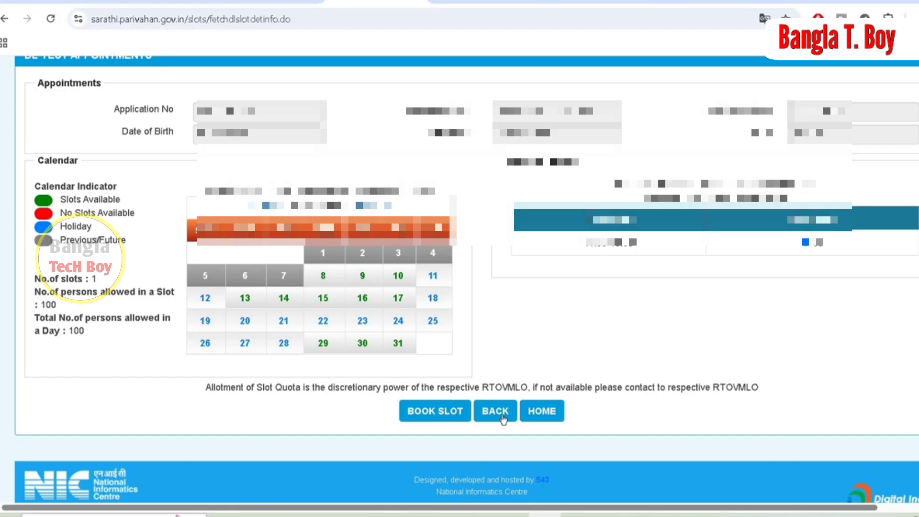
Book the selected slot, submit the security code sent to the registered mobile, and confirm the DL test appointment.
left_click(423, 410)
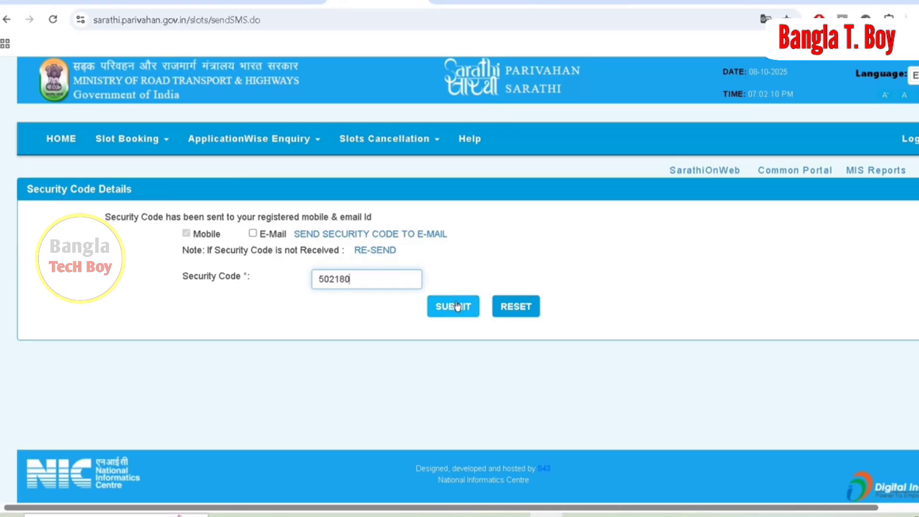
left_click(455, 307)
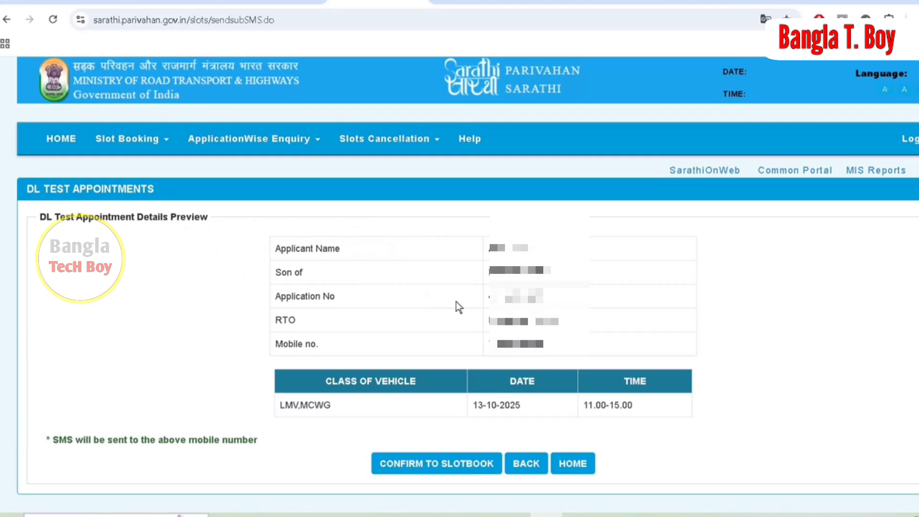
left_click(456, 467)
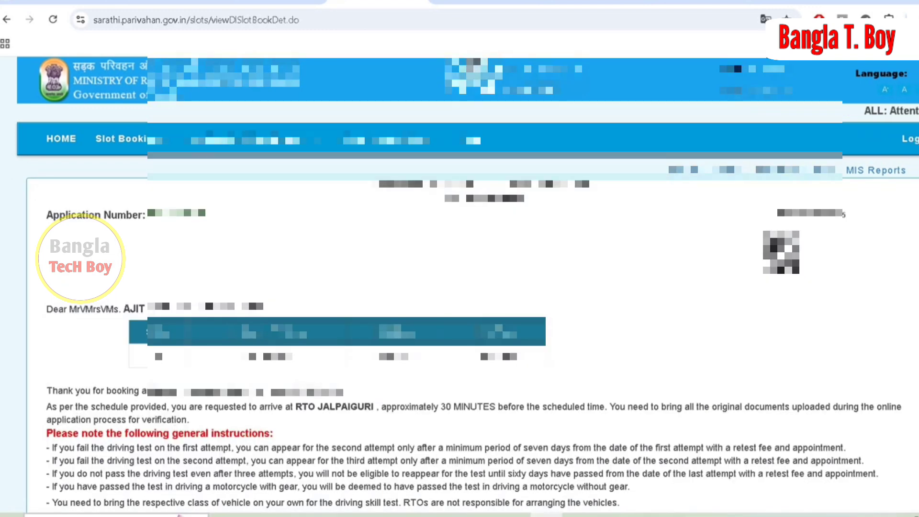
Open the printable PDF of the DL test appointment letter and print it.
scroll(512, 393, "down", 3)
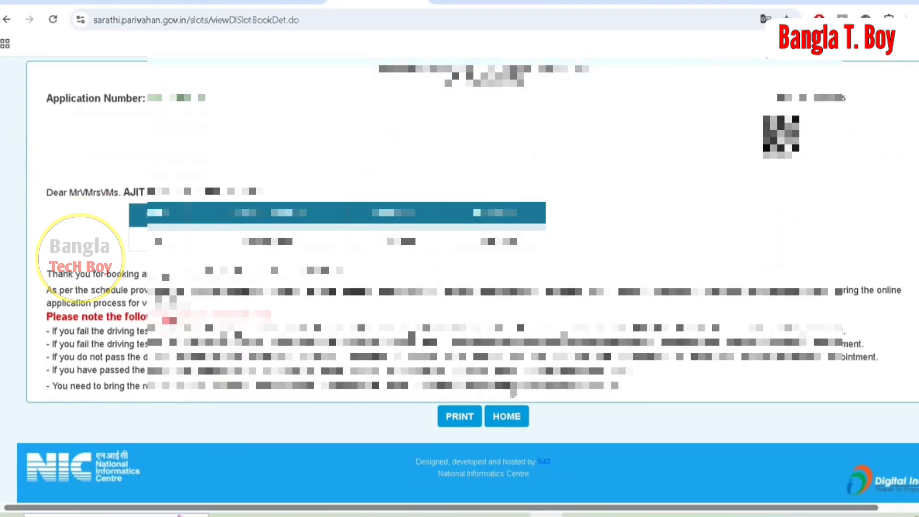
left_click(453, 418)
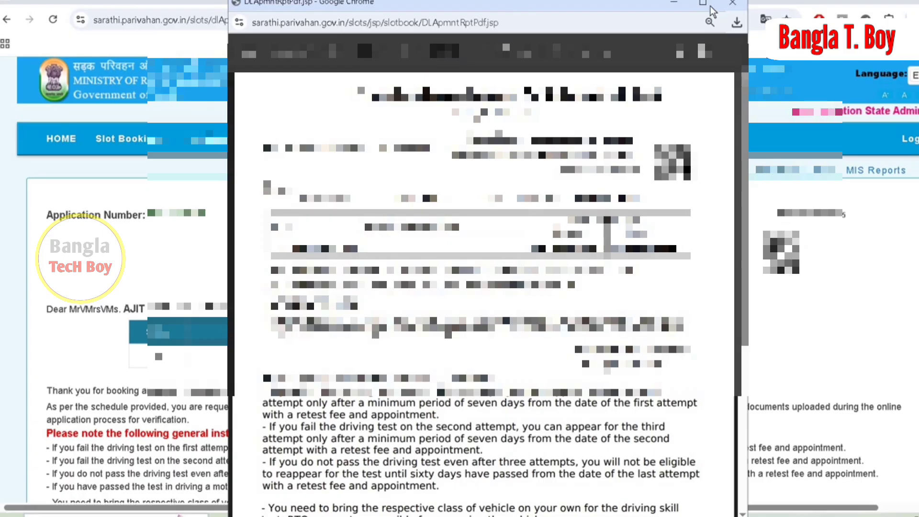
left_click(705, 53)
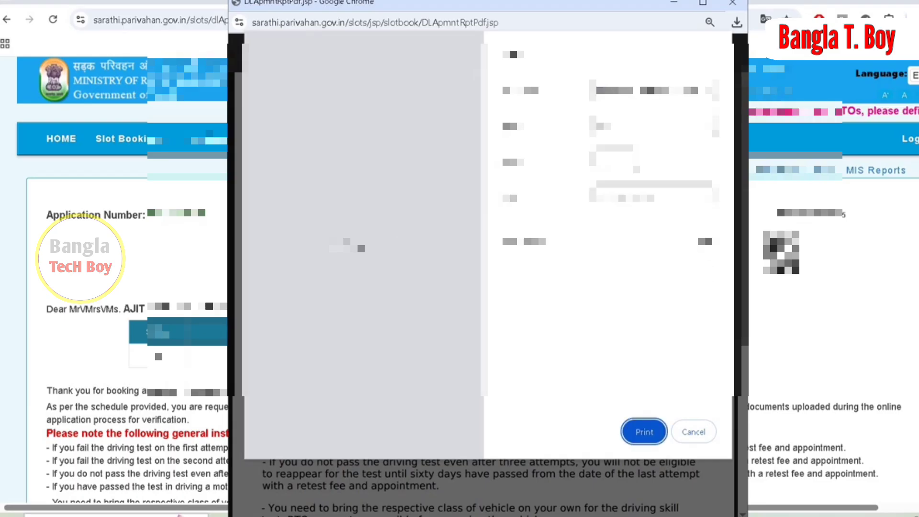
left_click(640, 440)
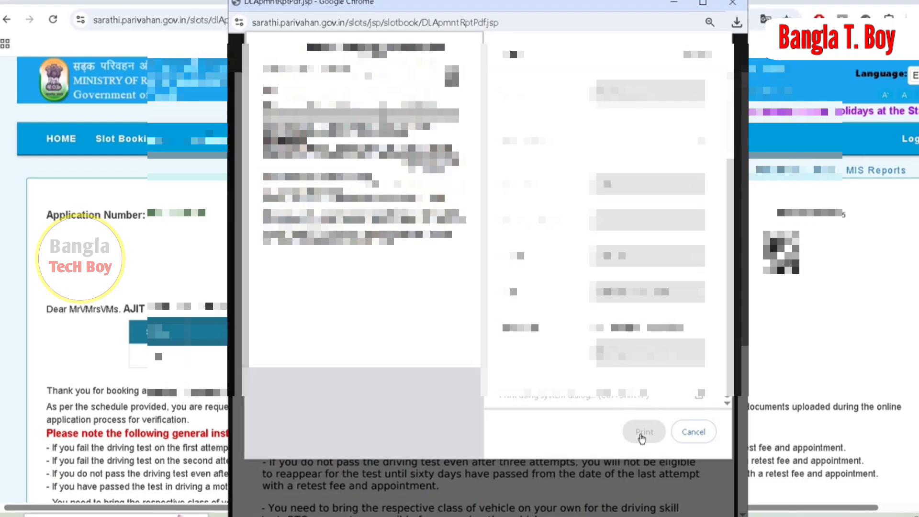